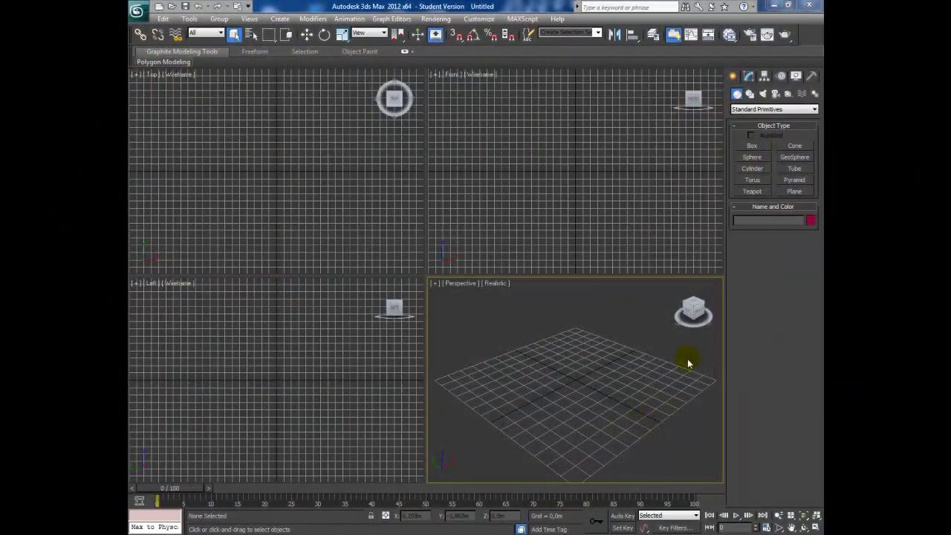
- Create a box of about 1.605 × 1.498 × 1.381 m at the grid centre
click(752, 146)
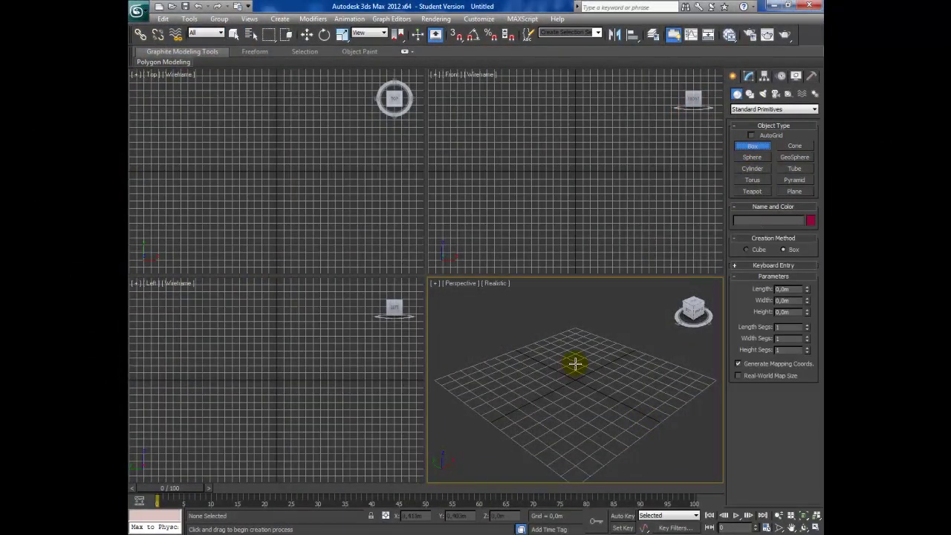
drag(561, 372, 580, 433)
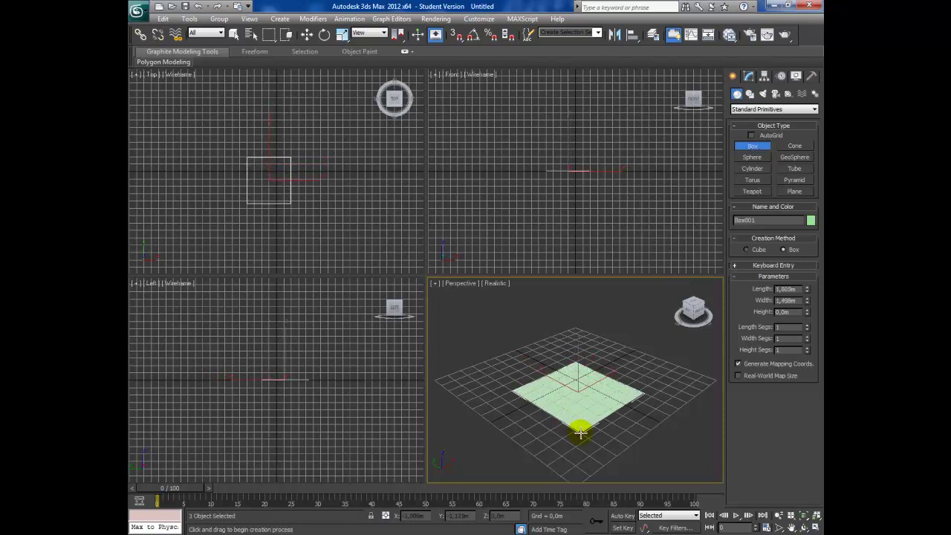
click(582, 364)
click(792, 527)
scroll(579, 394, down, 3)
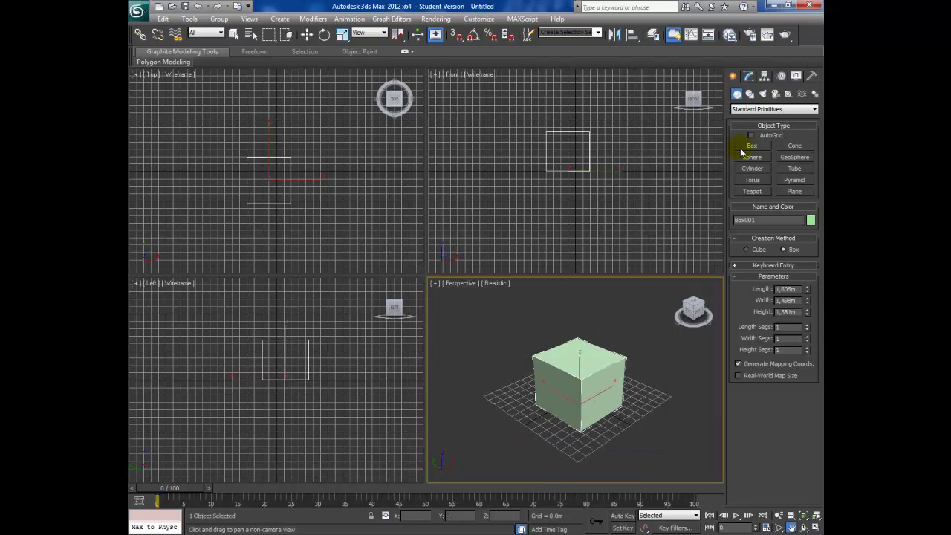
click(750, 94)
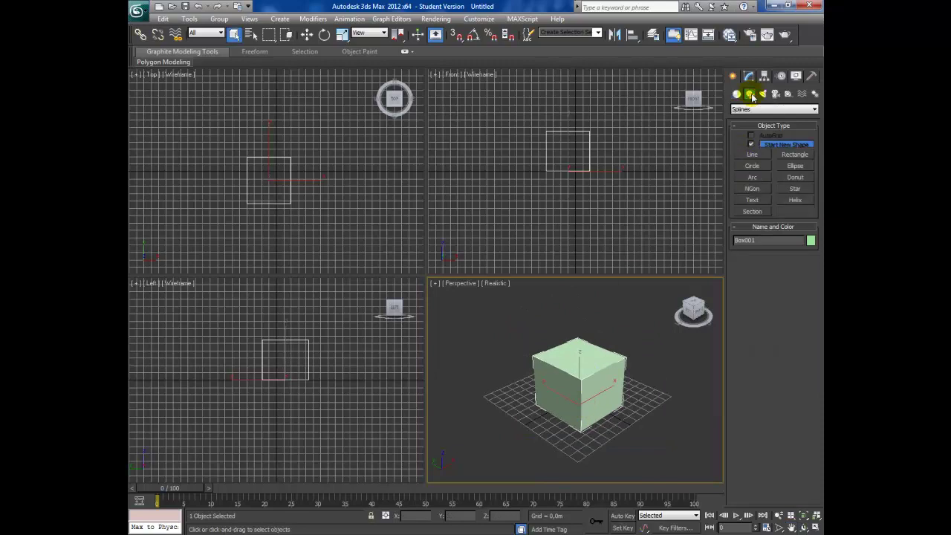
- Draw a circle of radius about 0.637 m and lift it to Z ≈1.929 m above the cube
click(752, 167)
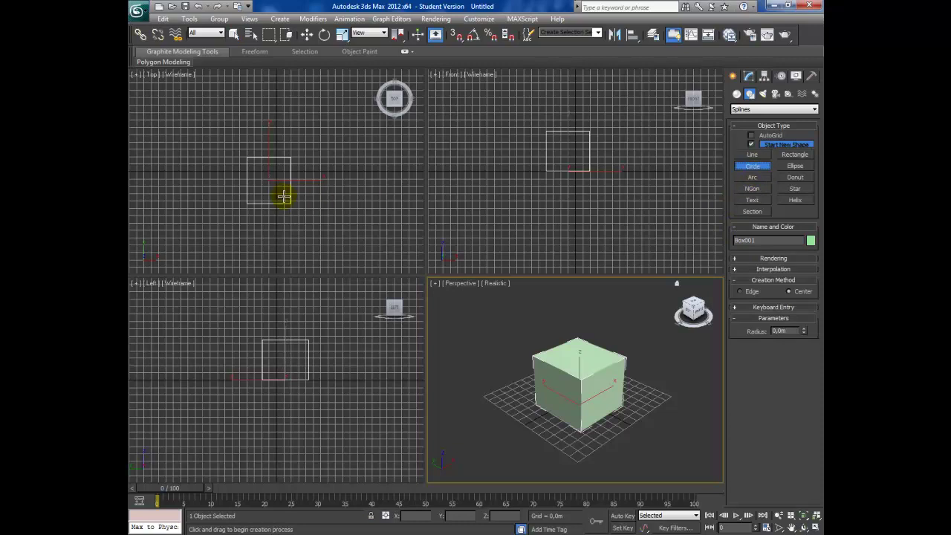
drag(282, 193, 297, 203)
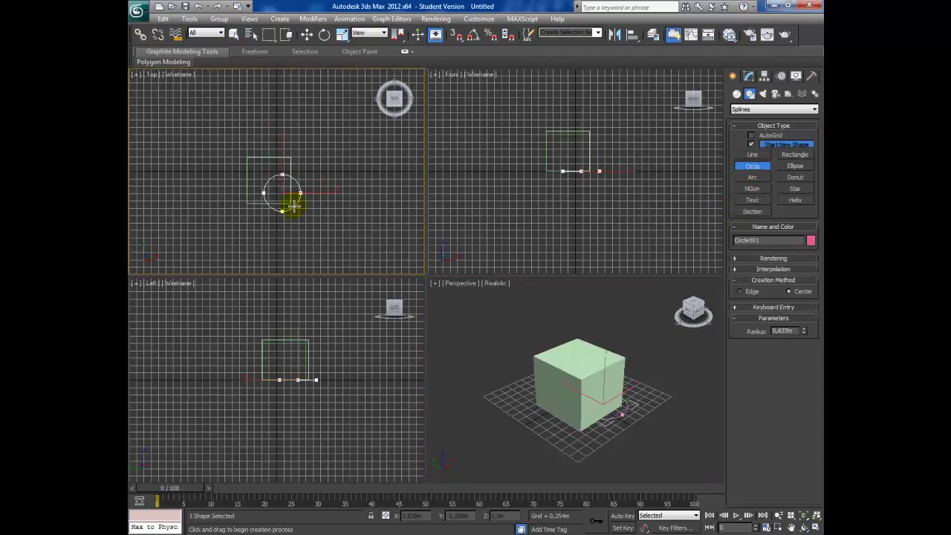
click(306, 35)
drag(300, 176, 287, 165)
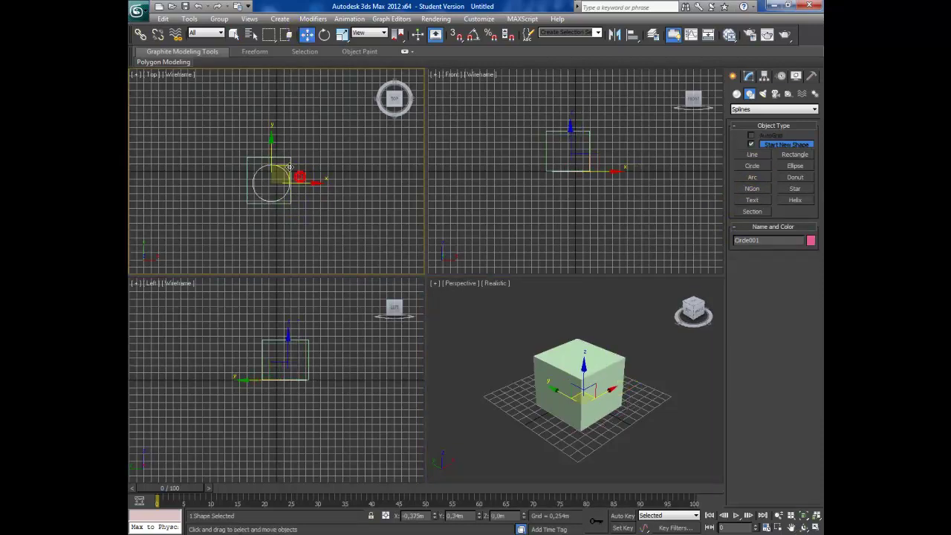
drag(586, 395, 573, 311)
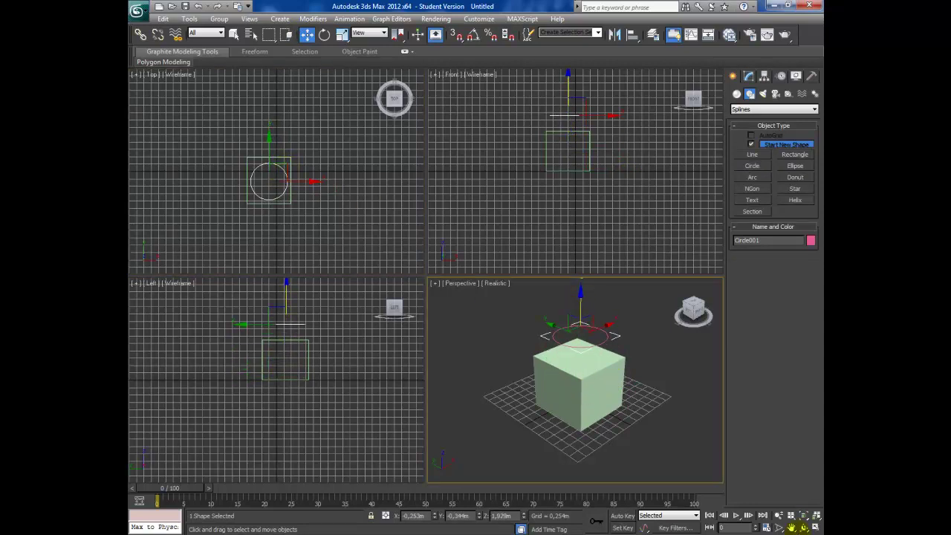
scroll(576, 376, up, 2)
scroll(631, 361, up, 3)
- Select the cube and bring up the Compound Objects types
click(638, 388)
click(737, 94)
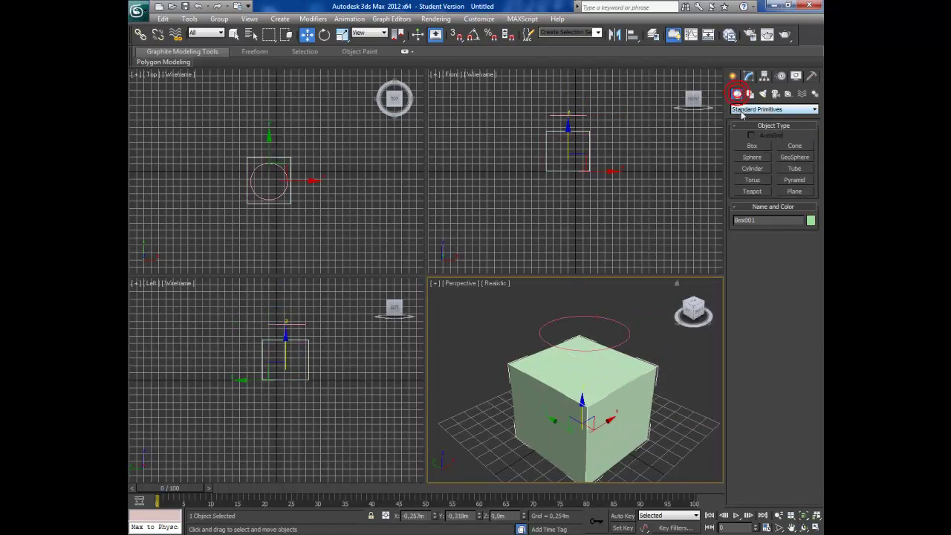
click(773, 109)
click(761, 132)
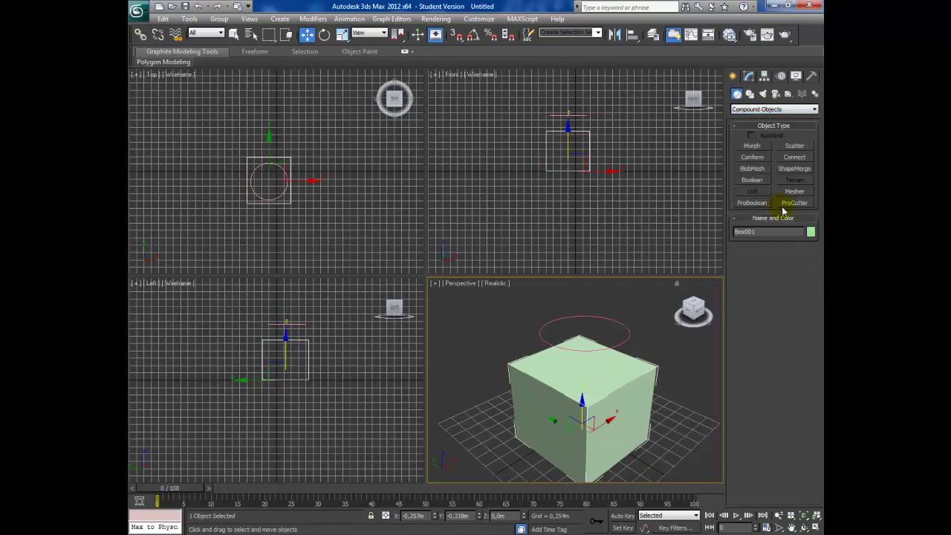
- ShapeMerge Circle001 onto Box001 and show Perspective as Realistic + Edged Faces
click(796, 170)
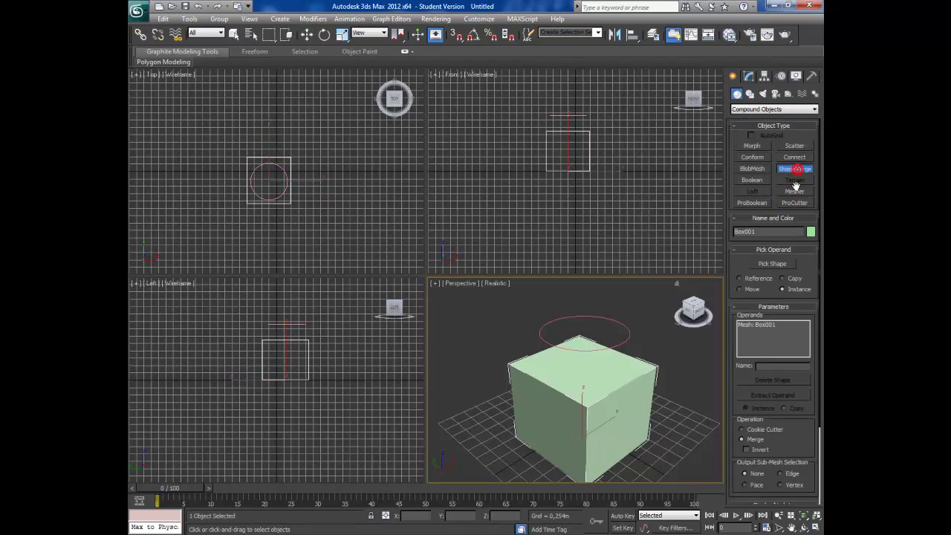
click(775, 266)
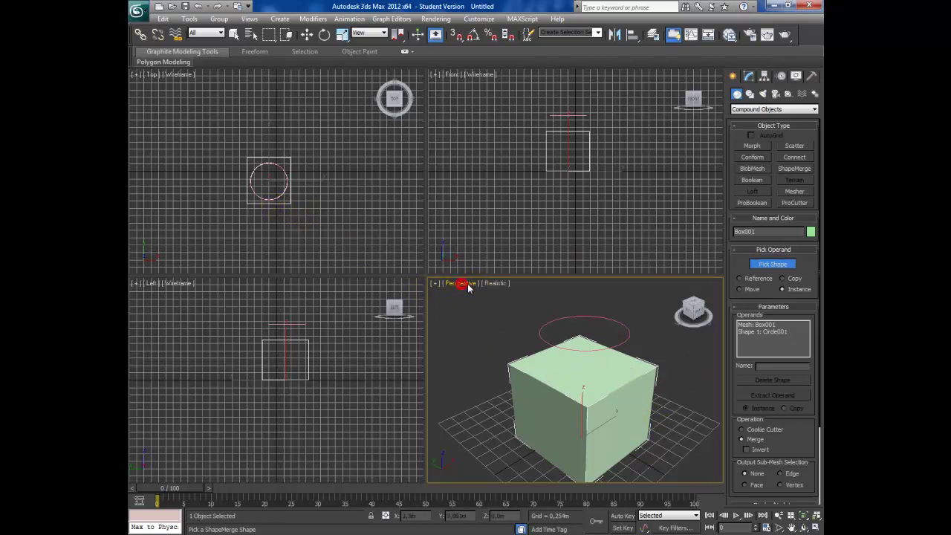
click(496, 283)
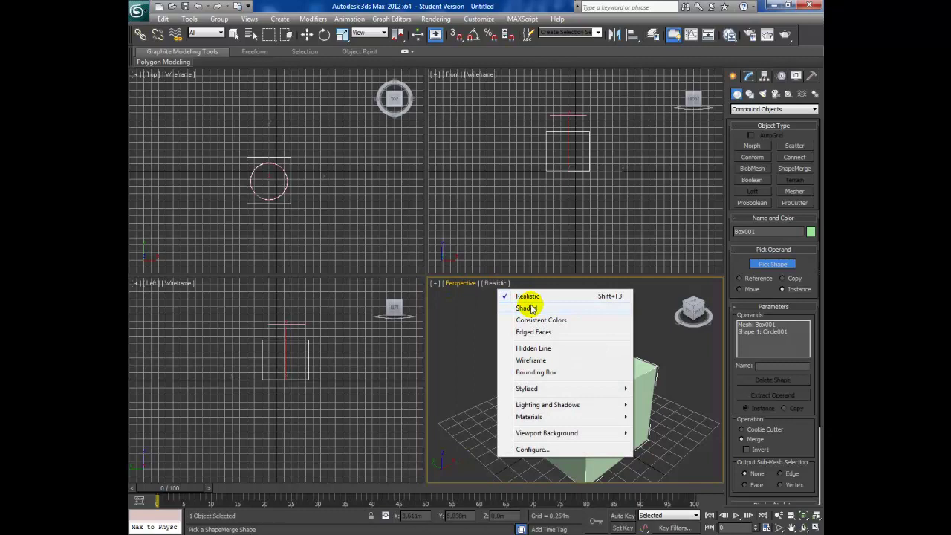
click(542, 349)
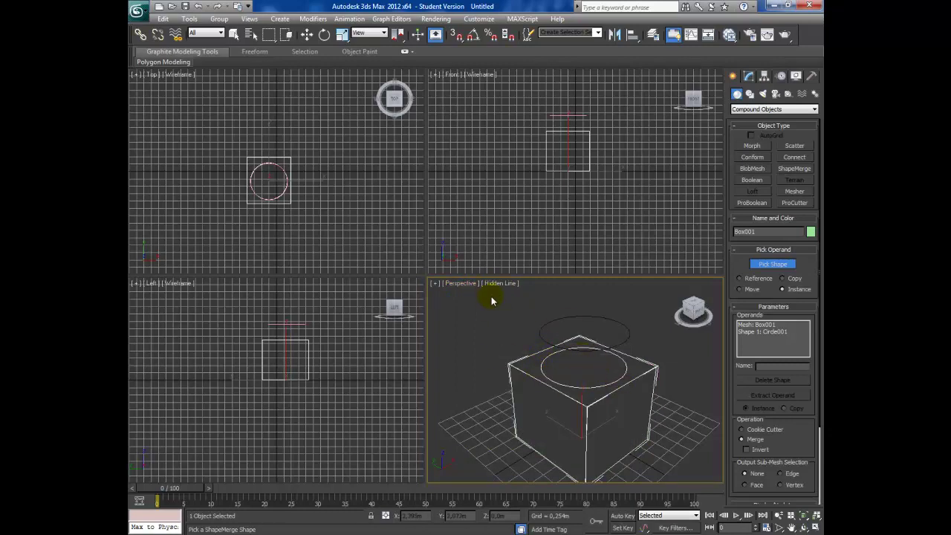
click(456, 289)
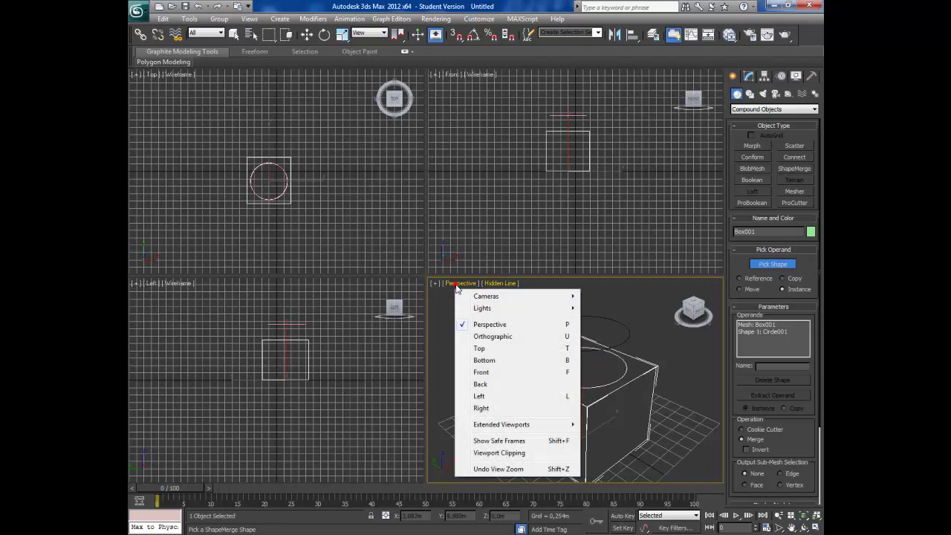
click(485, 328)
click(491, 283)
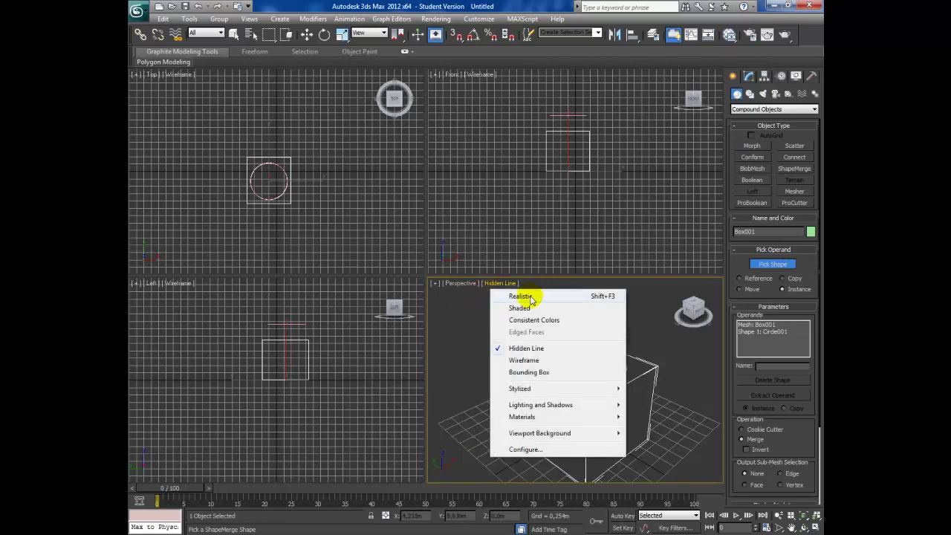
click(531, 296)
click(497, 283)
click(520, 332)
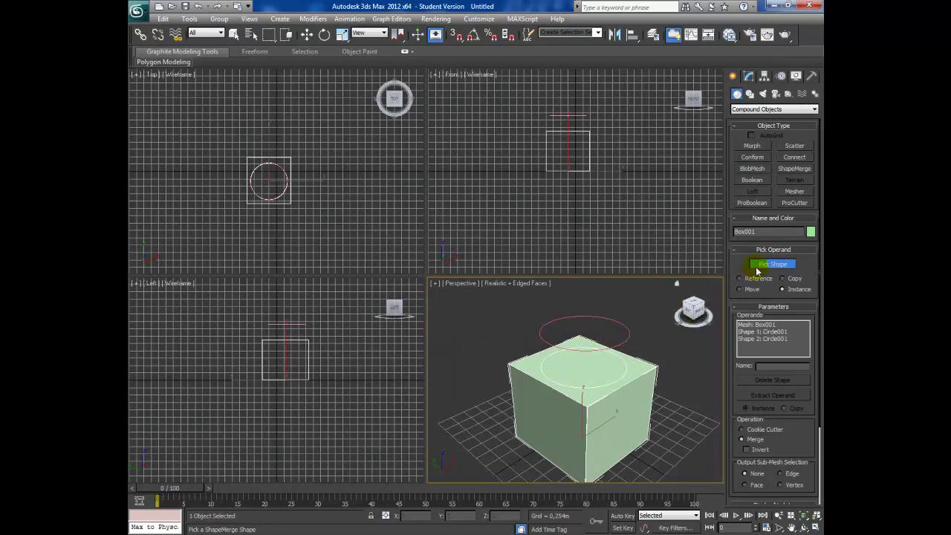
right_click(657, 304)
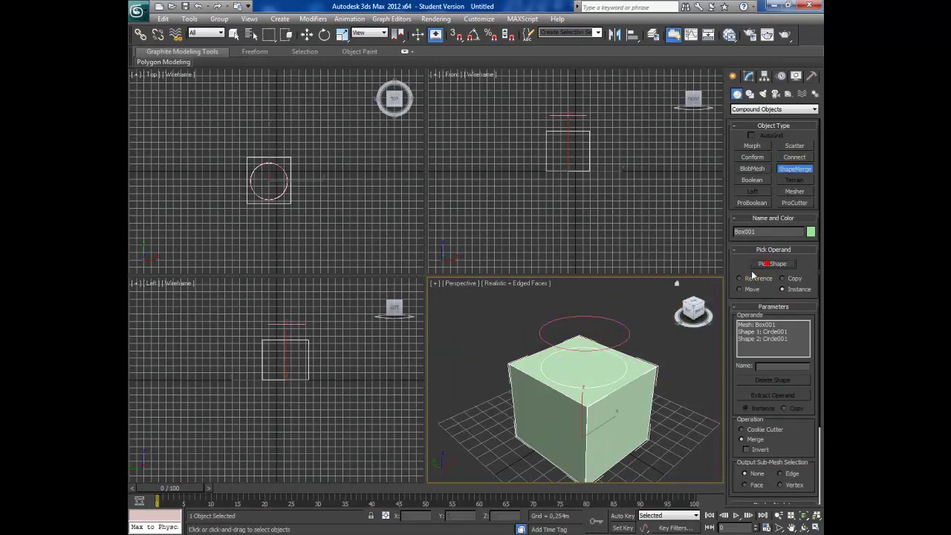
- Undo the circle merge and clear the selection
click(200, 6)
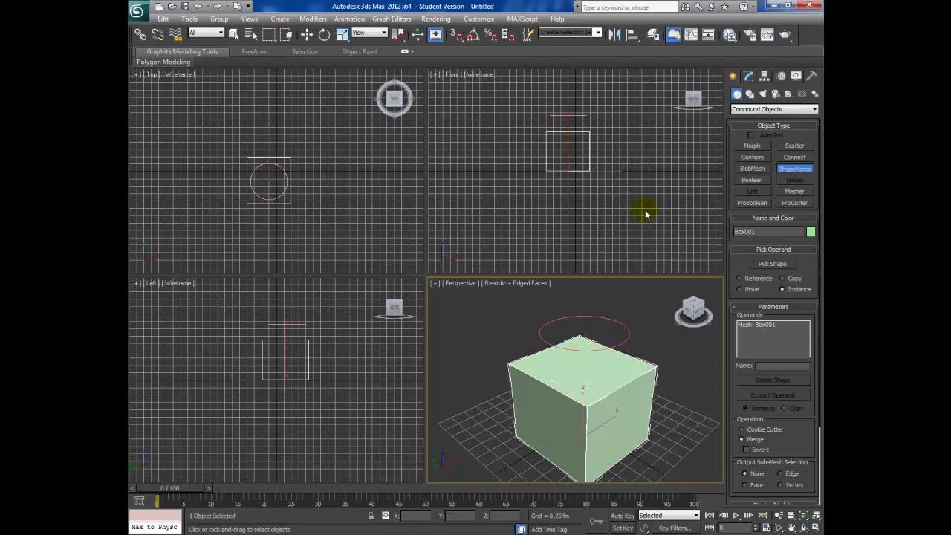
click(748, 77)
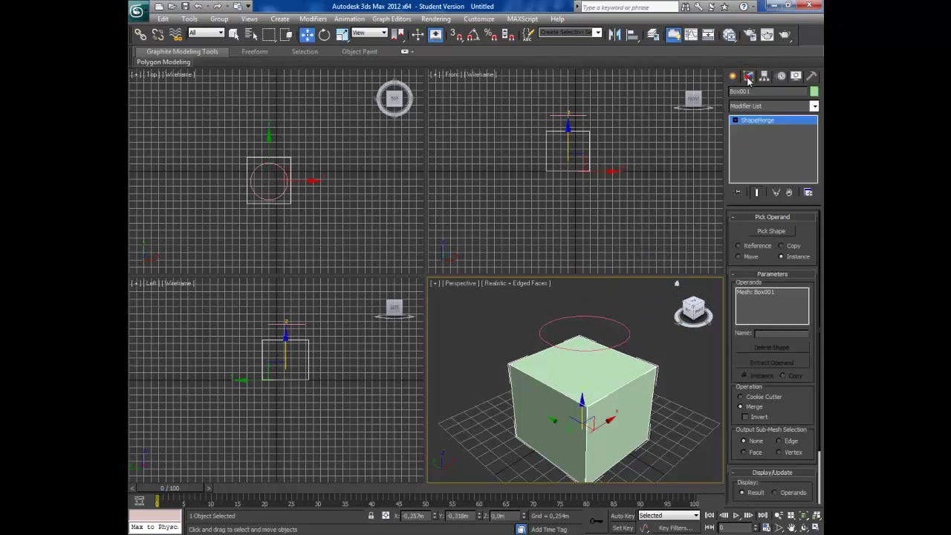
click(645, 233)
click(630, 330)
- Draw a new circle centred on the cube in the Top view
click(733, 76)
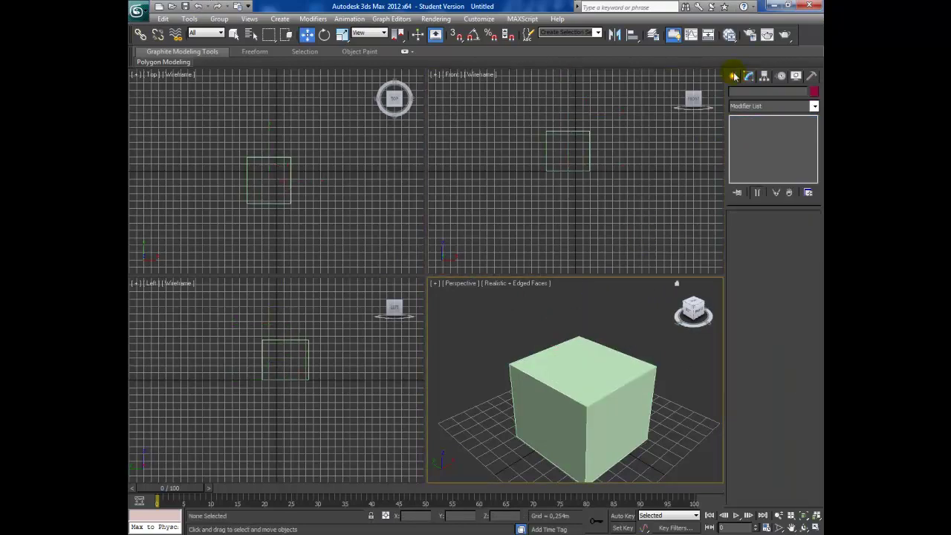
click(756, 109)
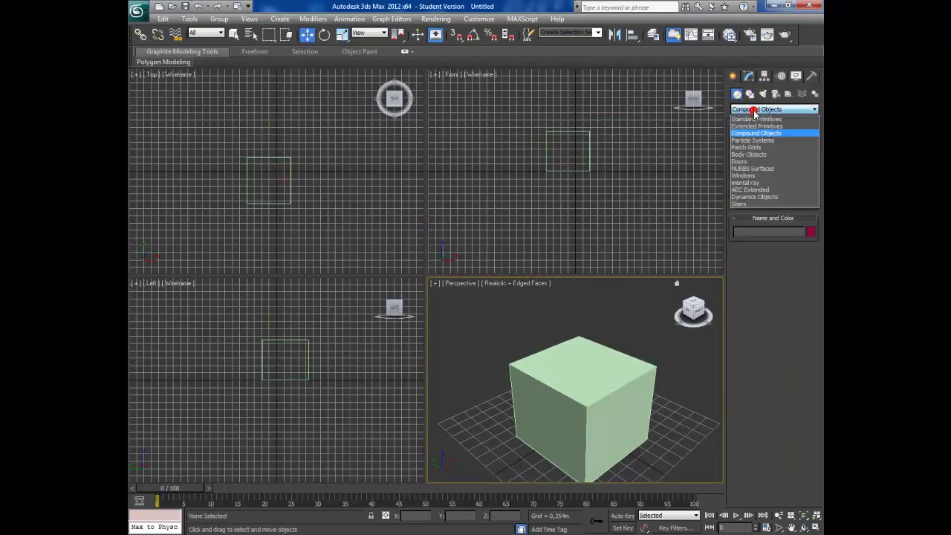
click(749, 93)
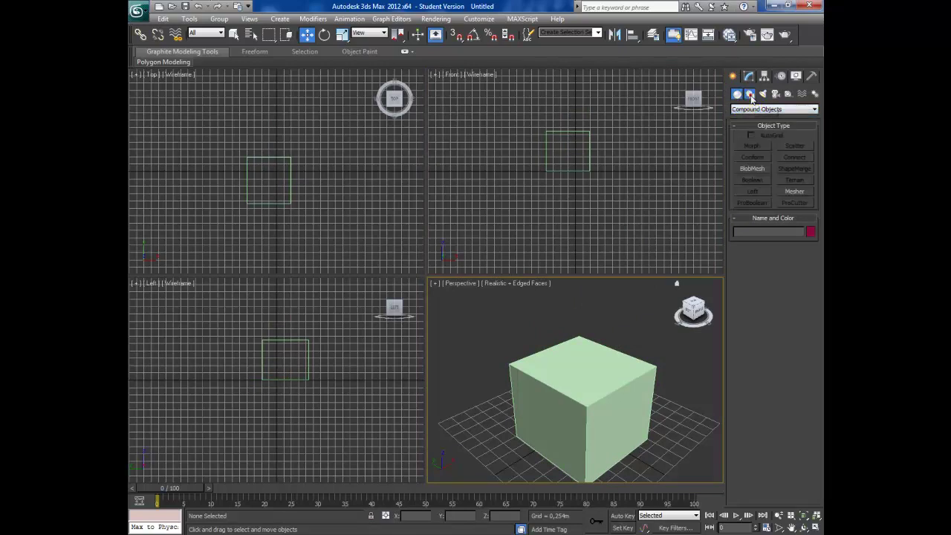
click(753, 166)
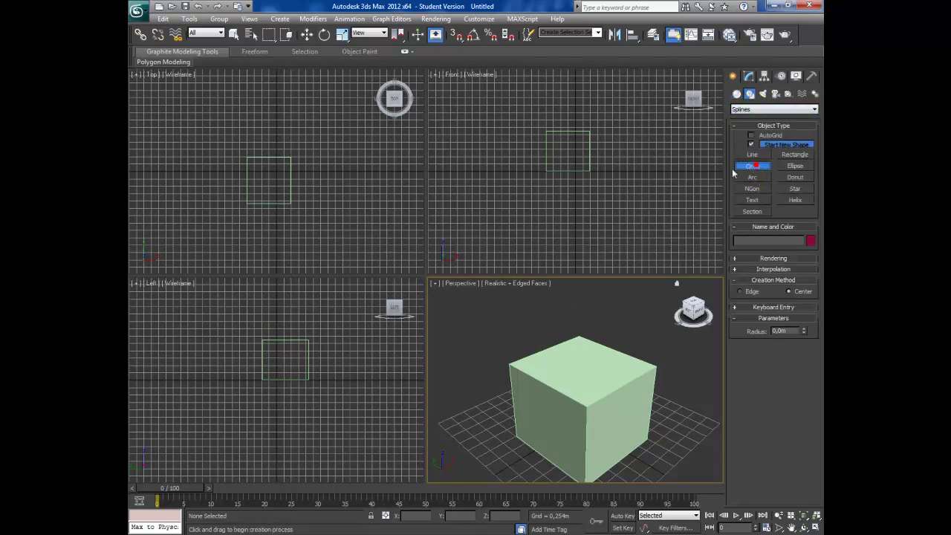
drag(281, 193, 297, 205)
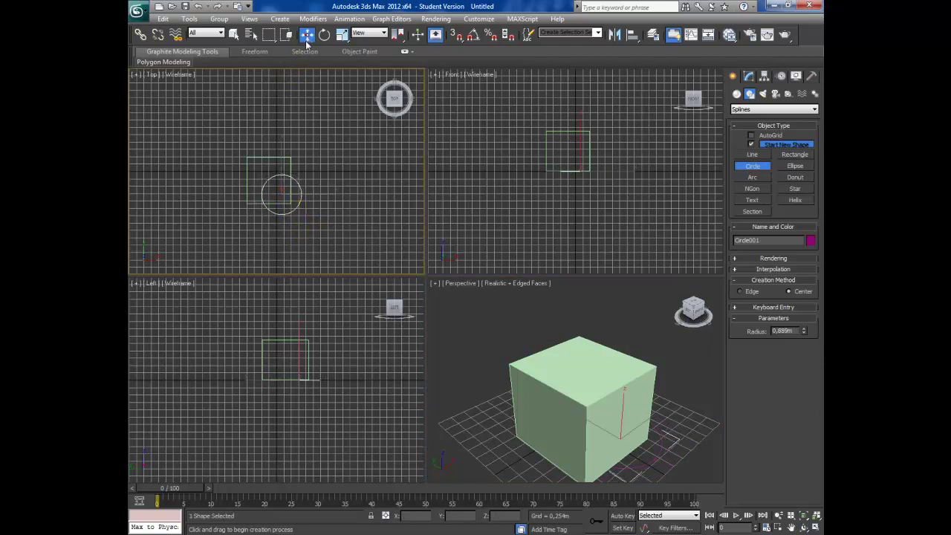
right_click(314, 187)
- Raise the new circle above the cube to about Z 1.71 m
click(330, 195)
drag(285, 192, 293, 193)
click(652, 416)
drag(631, 403, 633, 316)
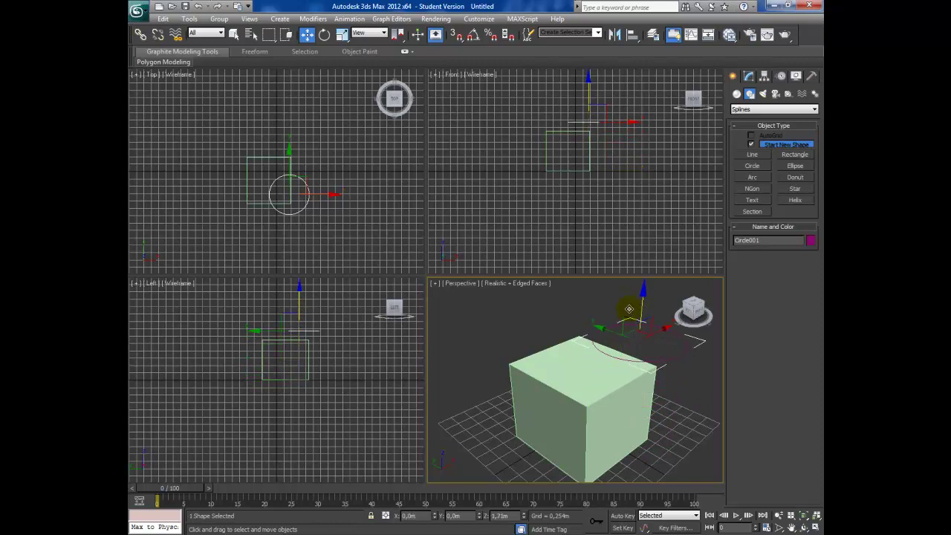
- Tilt the circle about its Y axis, then select the cube
click(325, 35)
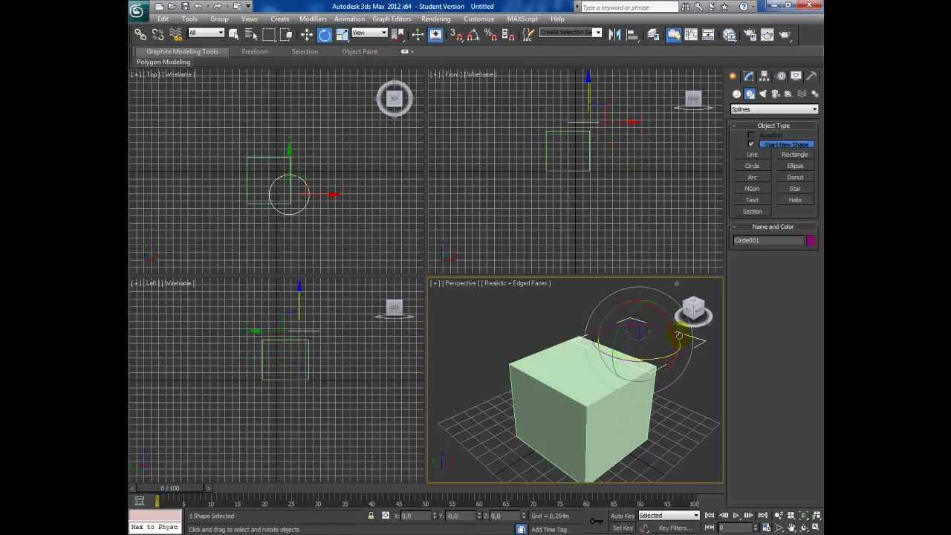
drag(618, 331, 675, 350)
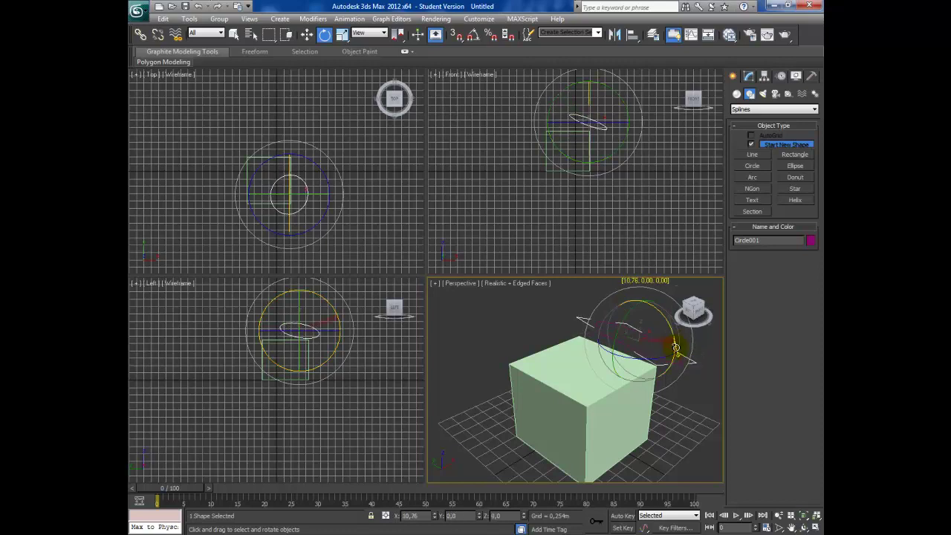
click(499, 201)
key(Delete)
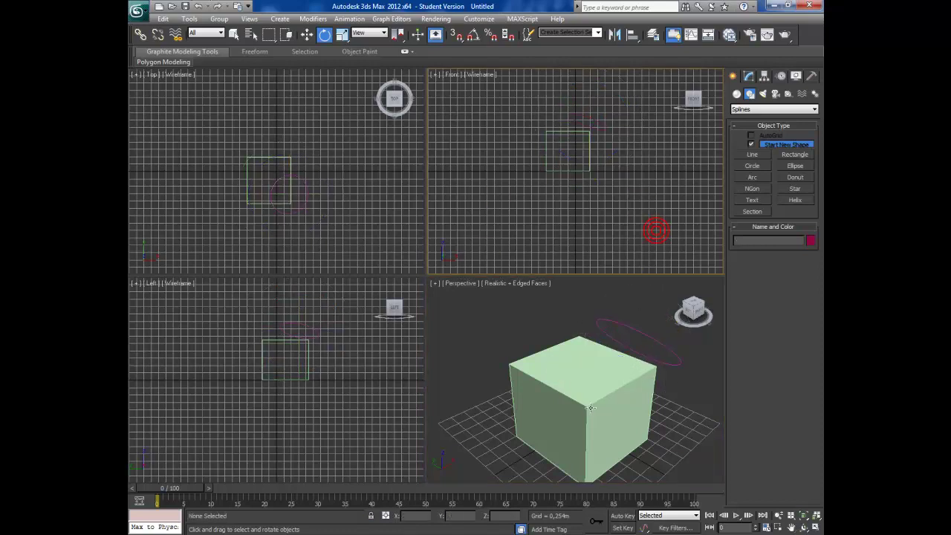
click(590, 407)
- Pick the tilted circle as the cube's ShapeMerge shape
click(748, 78)
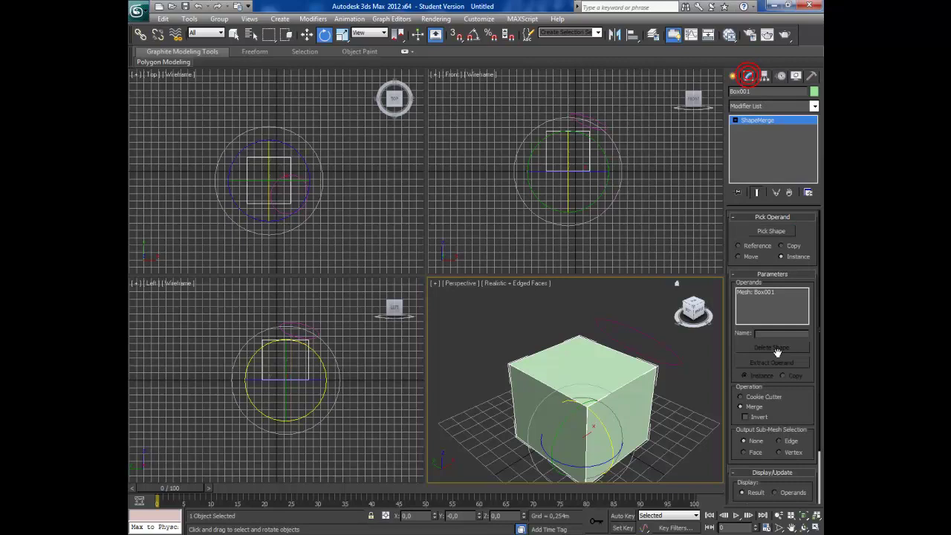
click(769, 233)
click(676, 362)
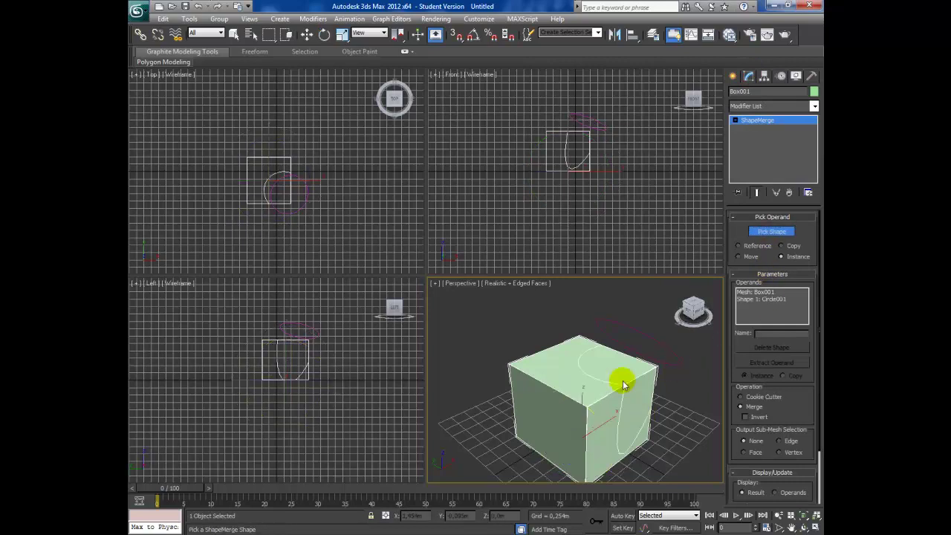
click(803, 527)
mouse_move(594, 370)
mouse_down()
mouse_move(549, 376)
mouse_move(513, 335)
mouse_move(484, 340)
mouse_move(471, 361)
mouse_move(503, 379)
mouse_move(575, 382)
mouse_move(569, 354)
mouse_move(575, 379)
mouse_move(539, 370)
mouse_up()
- Set the ShapeMerge to Cookie Cutter with Invert on
right_click(751, 407)
click(742, 395)
click(746, 417)
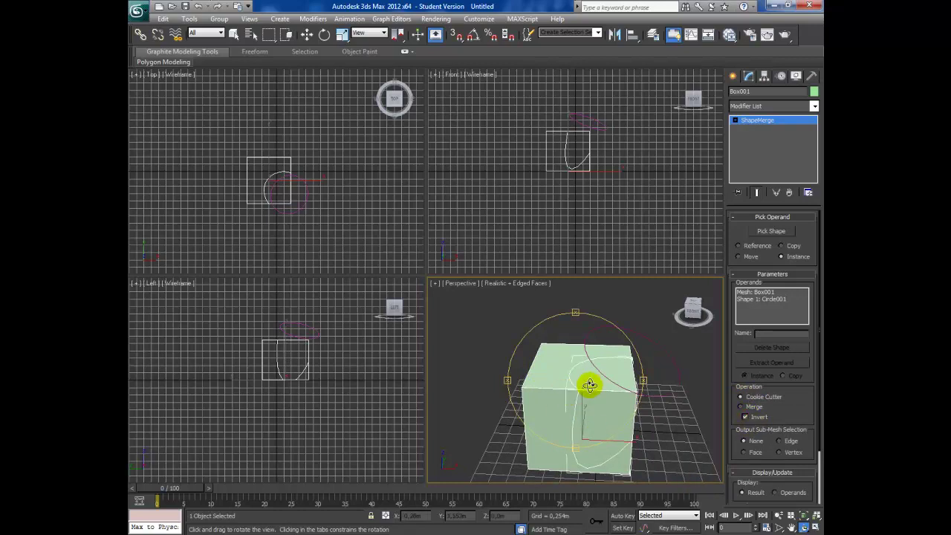
mouse_move(577, 393)
mouse_down()
mouse_move(574, 401)
mouse_move(607, 404)
mouse_move(565, 404)
mouse_up()
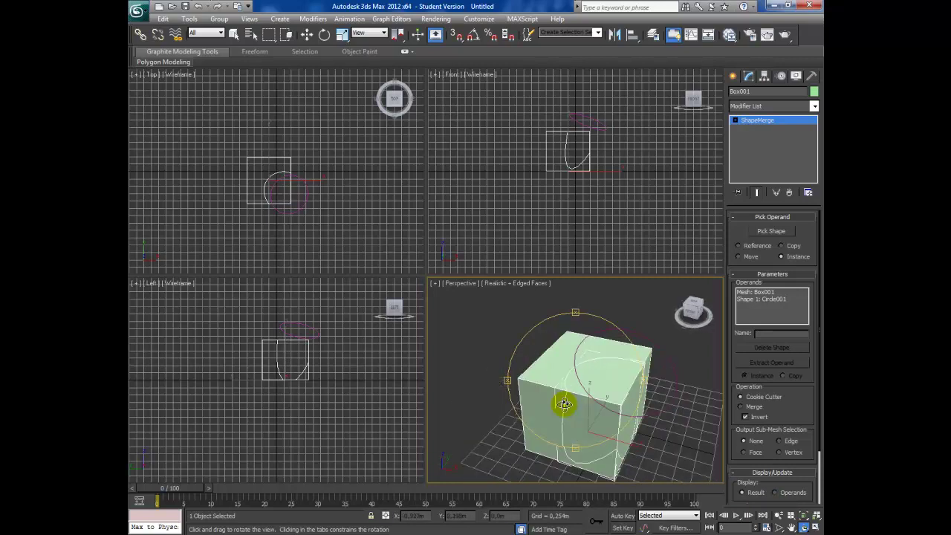
right_click(592, 377)
- Convert the cut box to an Editable Poly and look down on it
right_click(604, 378)
mouse_move(624, 477)
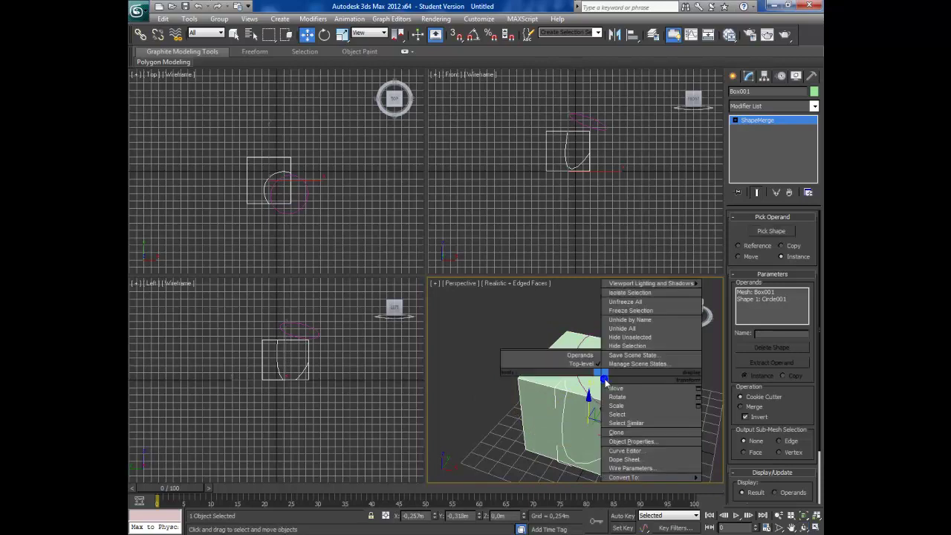
click(736, 487)
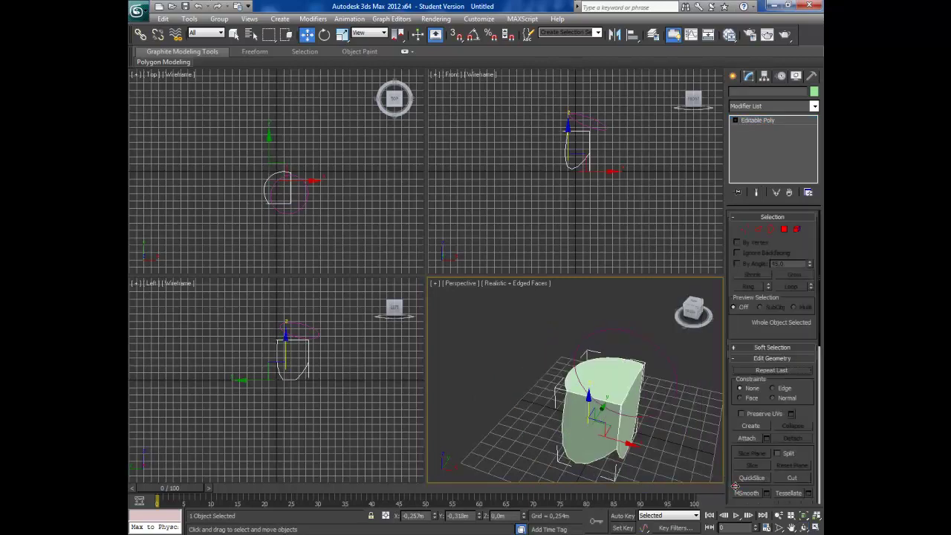
click(805, 527)
mouse_move(706, 446)
mouse_down()
mouse_move(733, 290)
mouse_move(647, 382)
mouse_move(575, 384)
mouse_move(641, 416)
mouse_move(628, 384)
mouse_move(611, 384)
mouse_move(604, 404)
mouse_up()
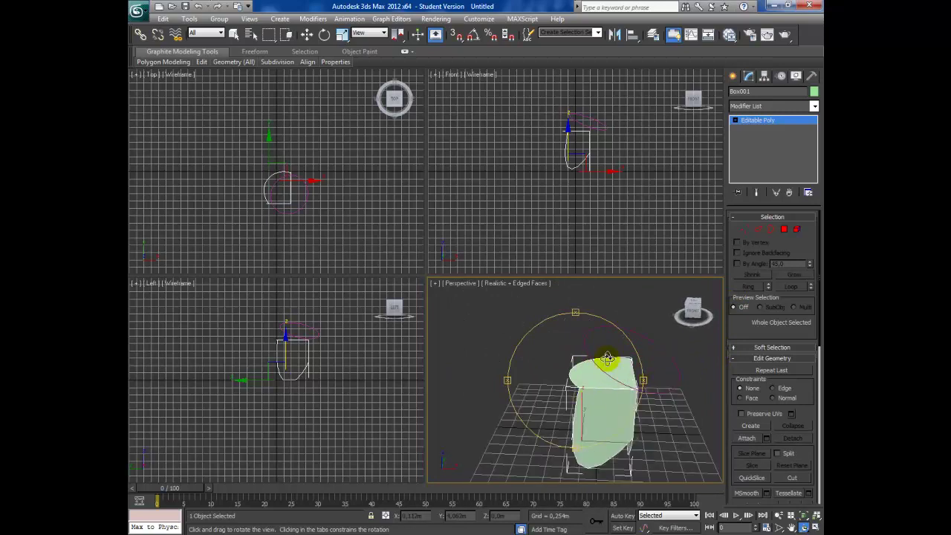
- Delete the box and circle, leaving the scene empty
key(w)
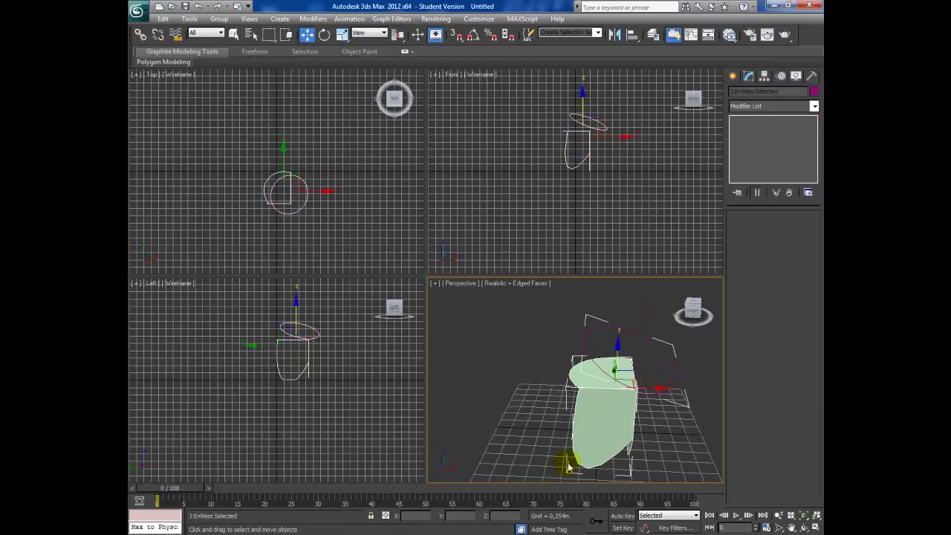
key(Delete)
click(733, 76)
click(750, 93)
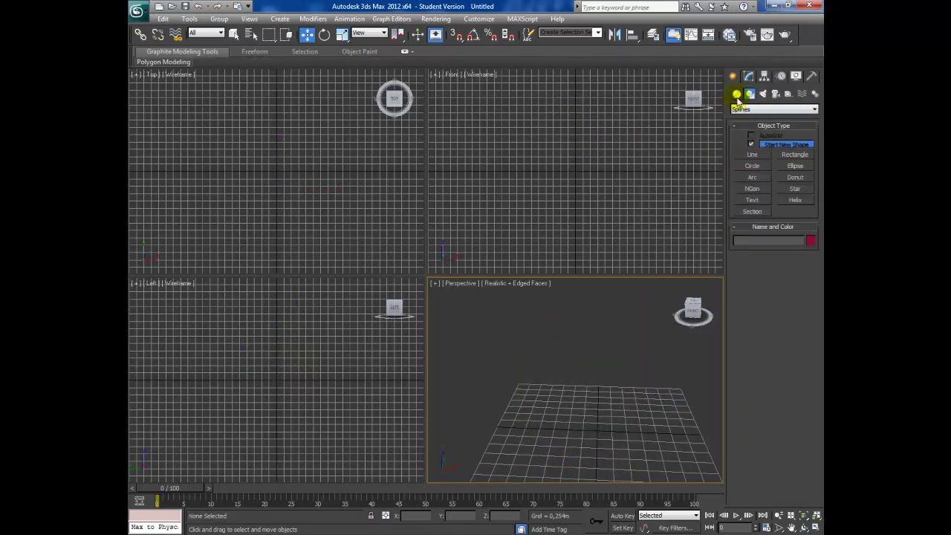
- Create a sphere of radius about 1.468 m and cut it to a dome with Hemisphere 0.5
click(736, 95)
click(757, 110)
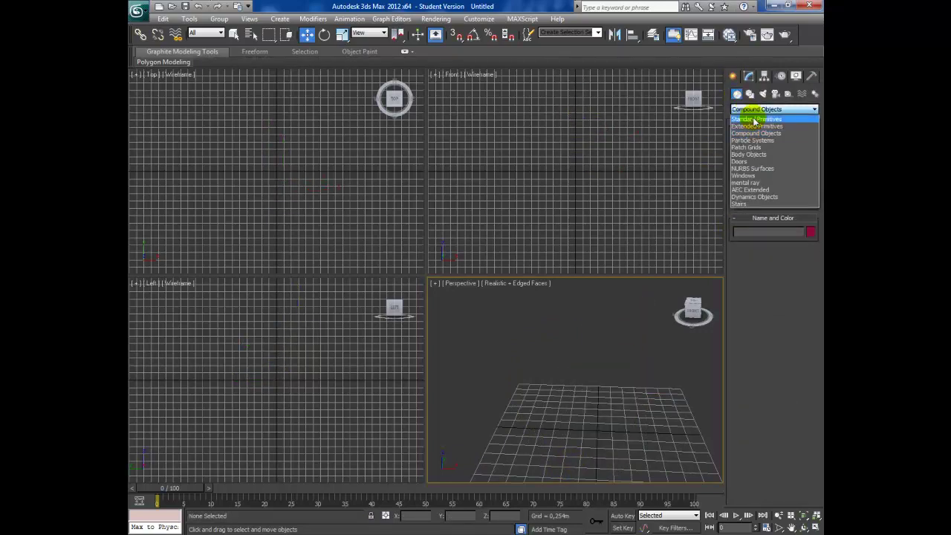
click(752, 117)
click(751, 158)
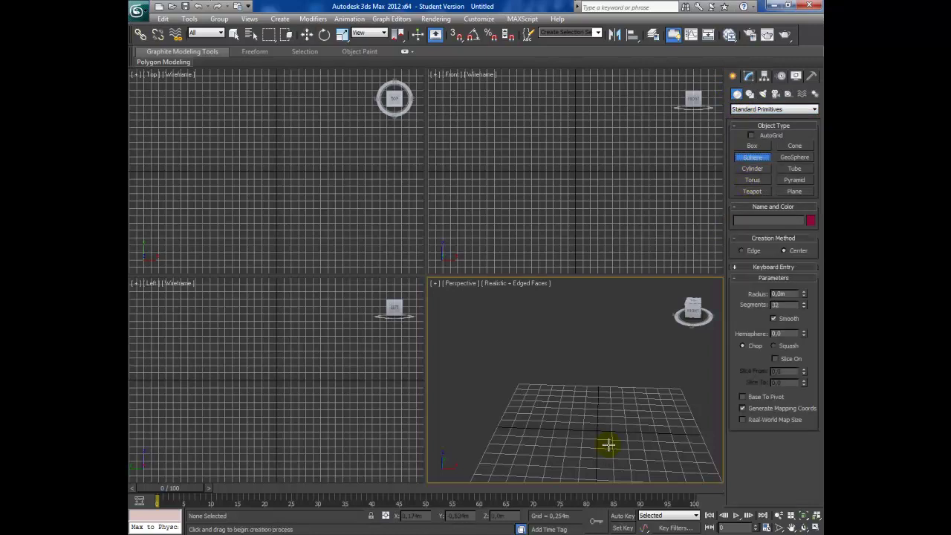
drag(597, 428, 618, 486)
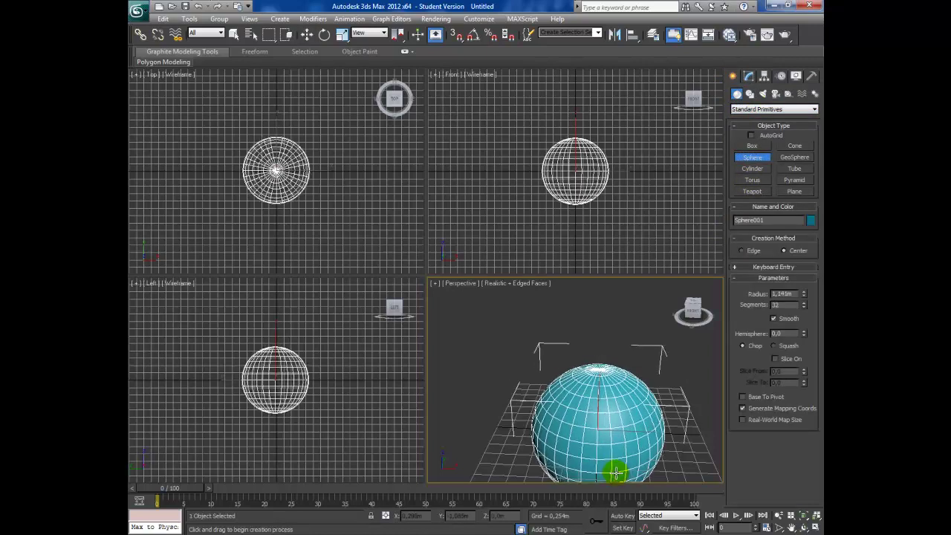
click(792, 527)
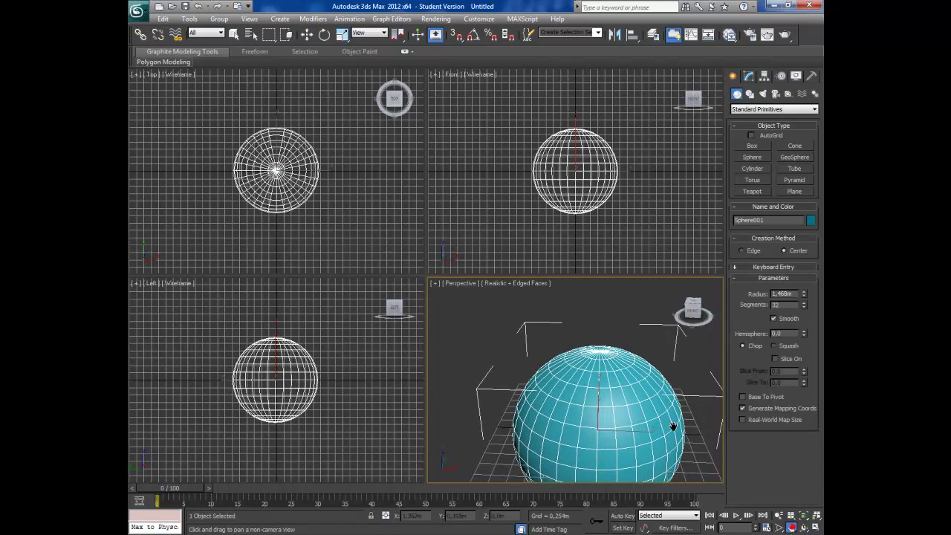
drag(675, 424, 632, 395)
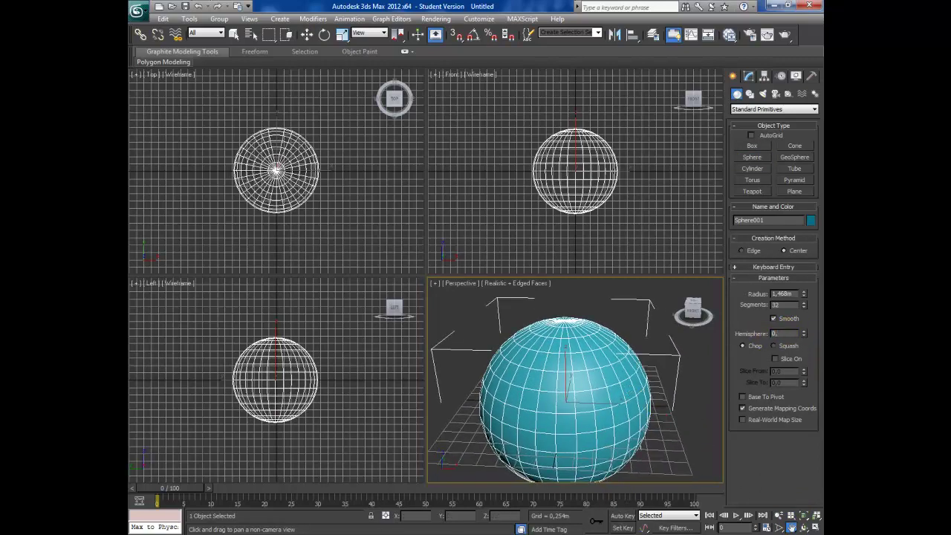
text(5)
key(Return)
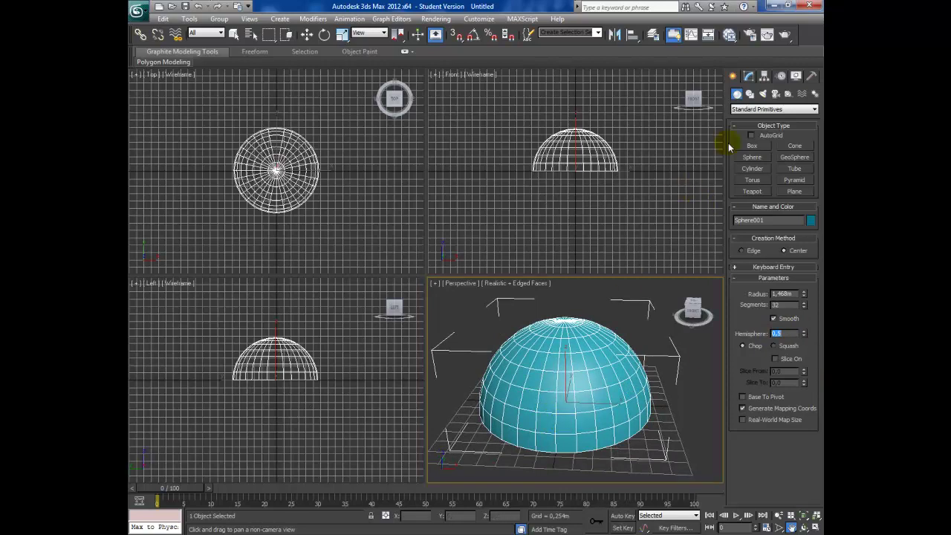
click(749, 94)
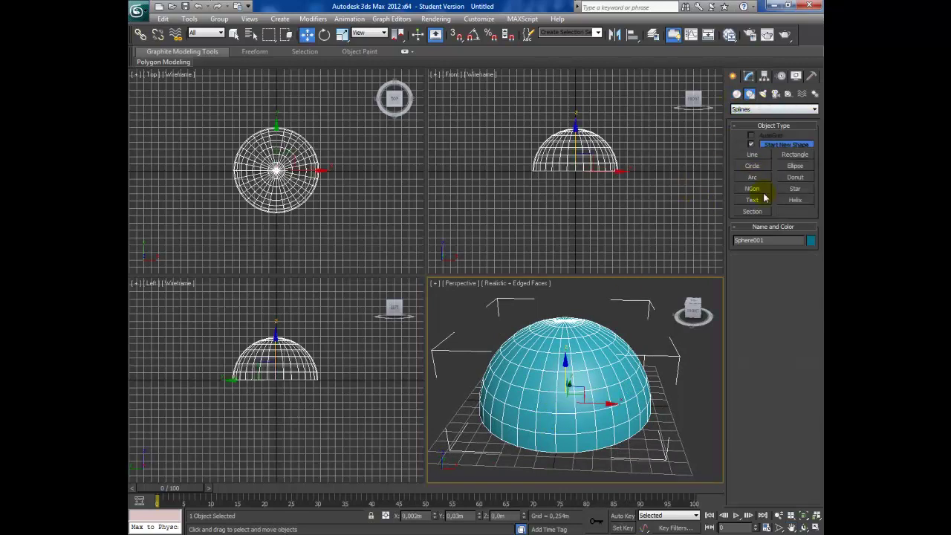
- Draw a 6-point star with radii about 1.151 m and 0.516 m over the dome
click(797, 189)
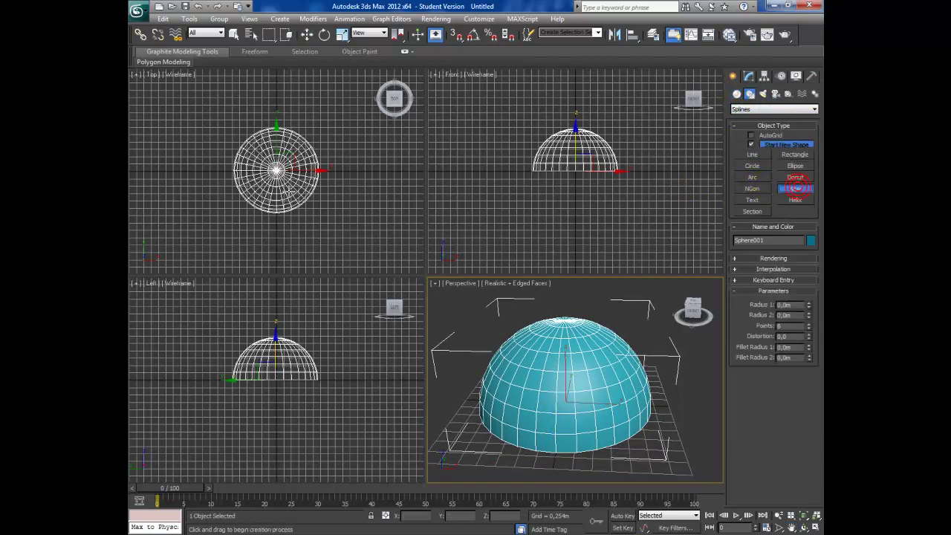
drag(275, 169, 282, 206)
click(286, 202)
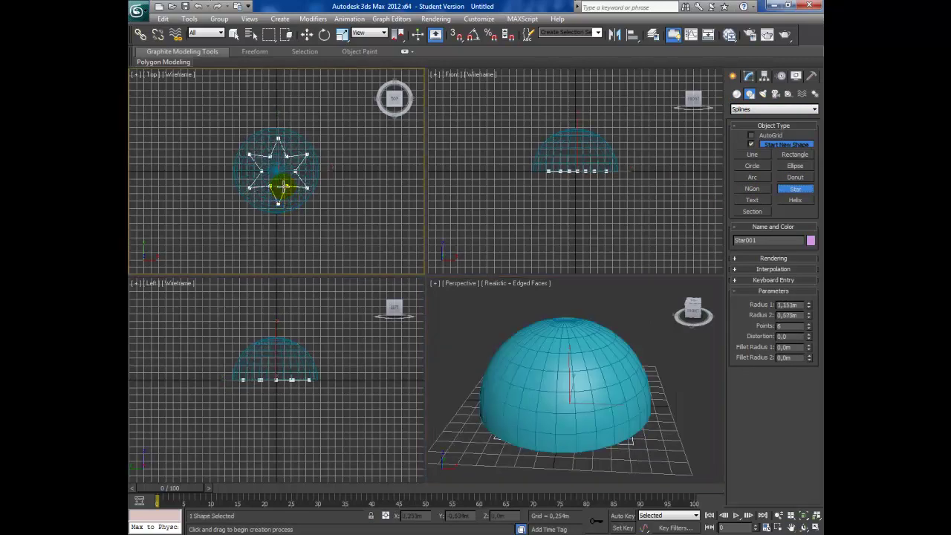
click(283, 184)
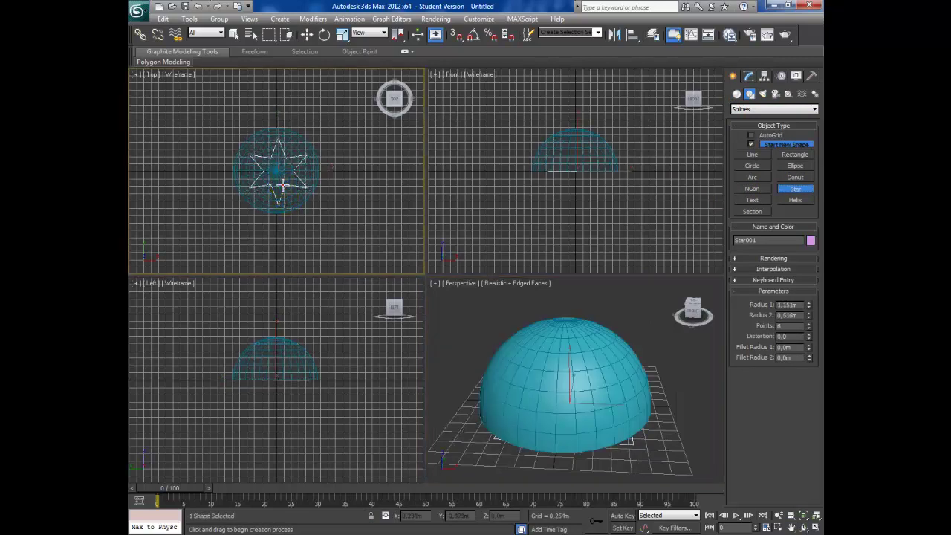
- Raise the star above the dome in the Front view
click(308, 35)
scroll(562, 201, up, 3)
scroll(565, 205, up, 2)
drag(574, 110, 573, 83)
click(680, 411)
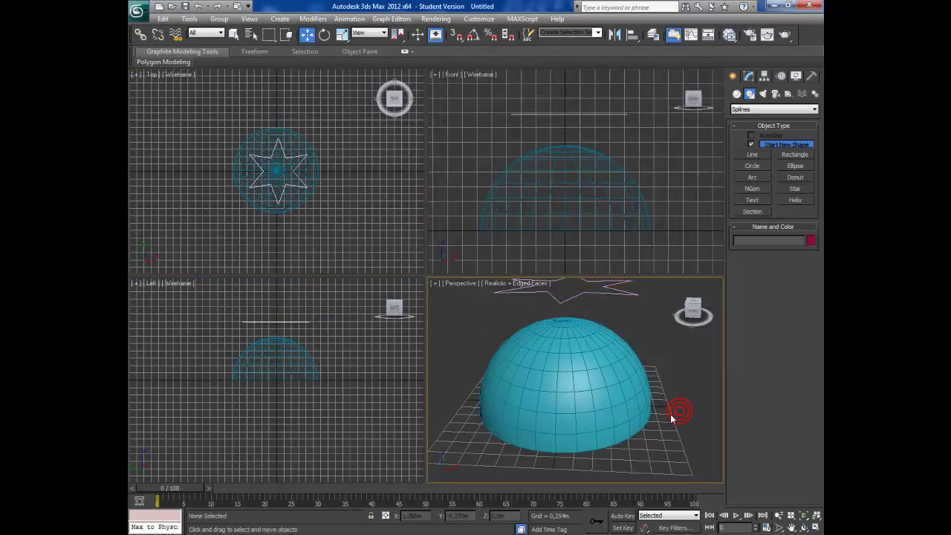
scroll(672, 420, down, 3)
scroll(587, 398, up, 2)
scroll(586, 398, up, 3)
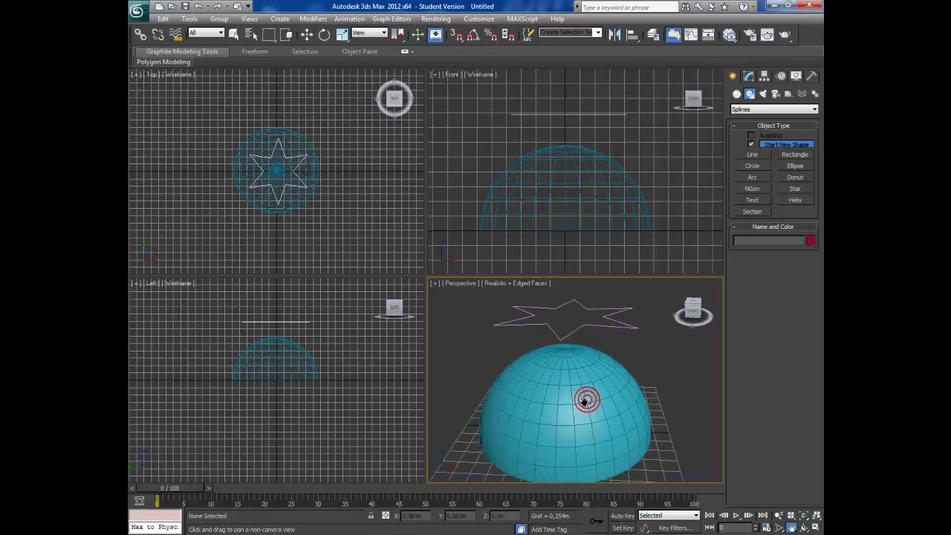
- ShapeMerge the star onto the dome as a Cookie Cutter with Invert on
click(601, 394)
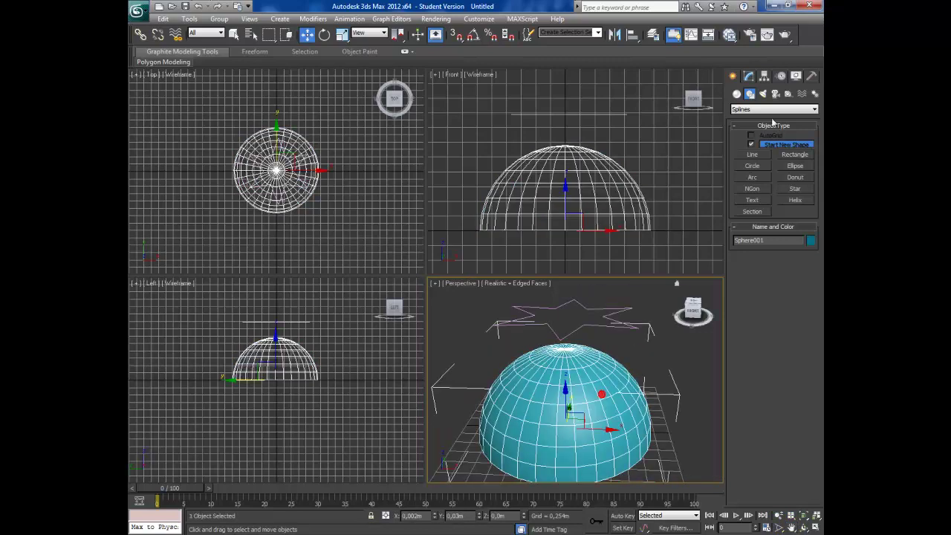
click(737, 94)
click(773, 109)
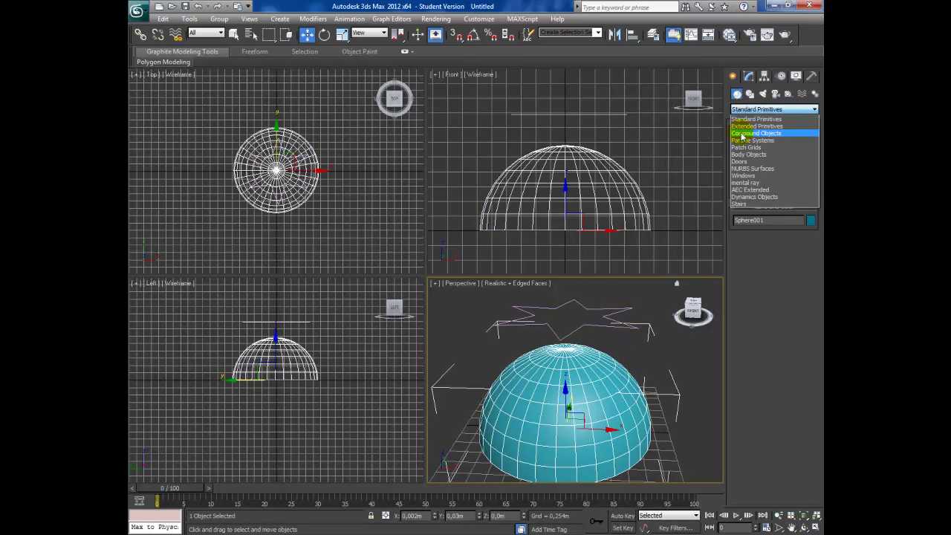
click(773, 133)
click(794, 169)
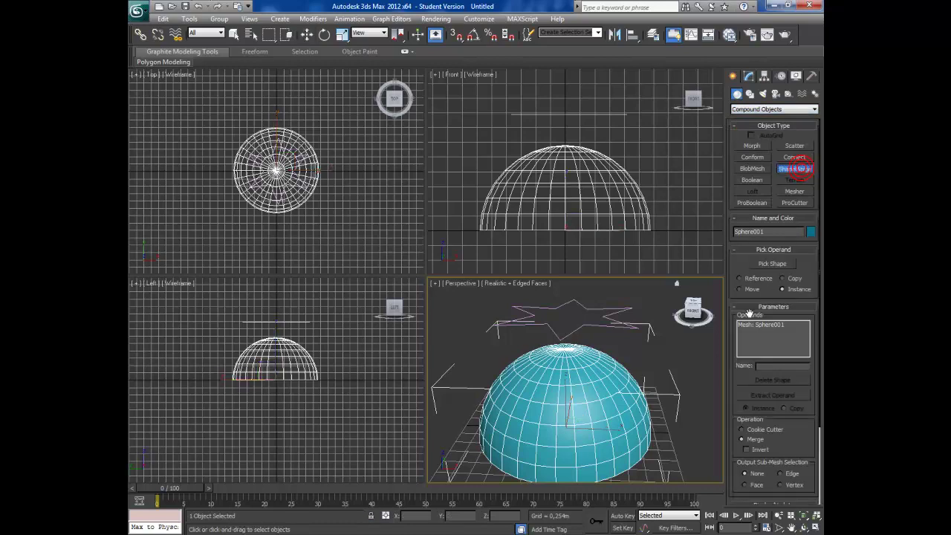
click(774, 264)
click(606, 326)
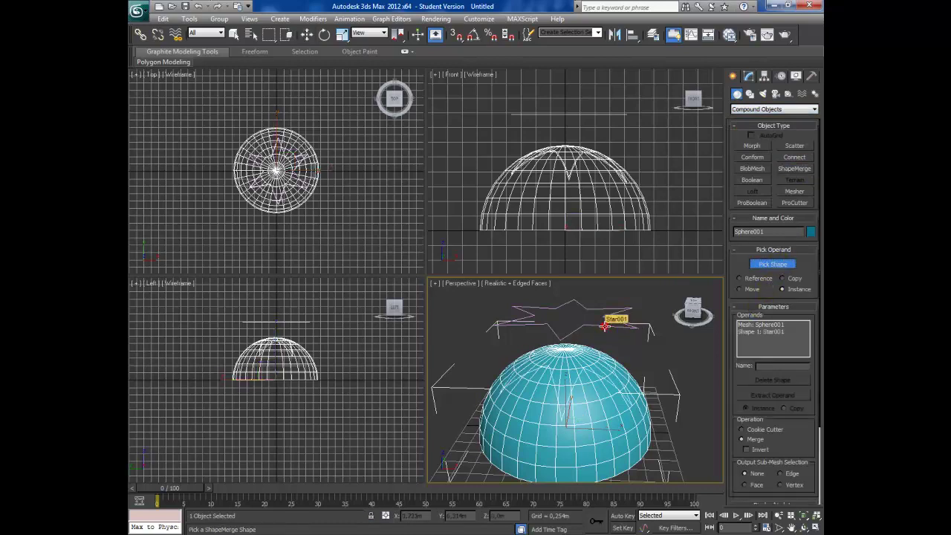
click(741, 430)
click(747, 449)
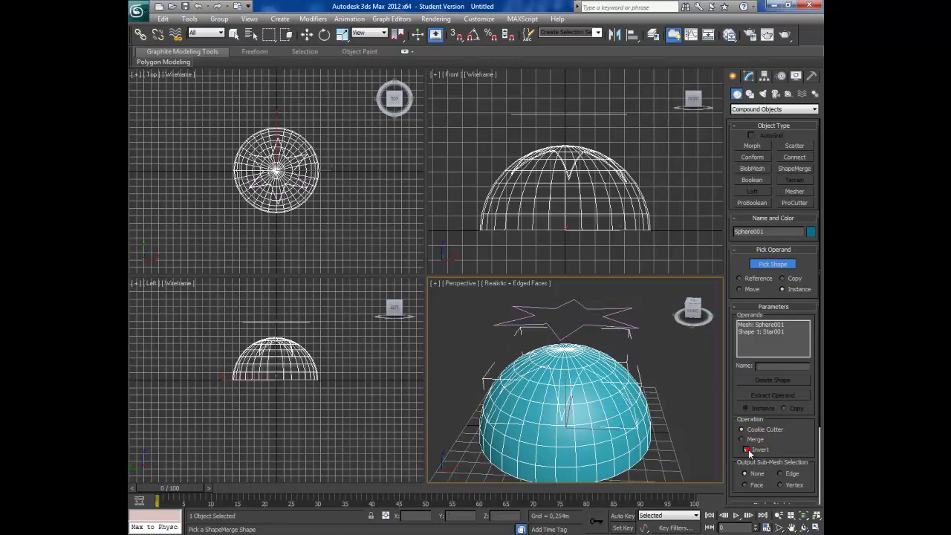
- Convert the star-cut dome to an Editable Poly and look down on it
right_click(585, 408)
right_click(587, 411)
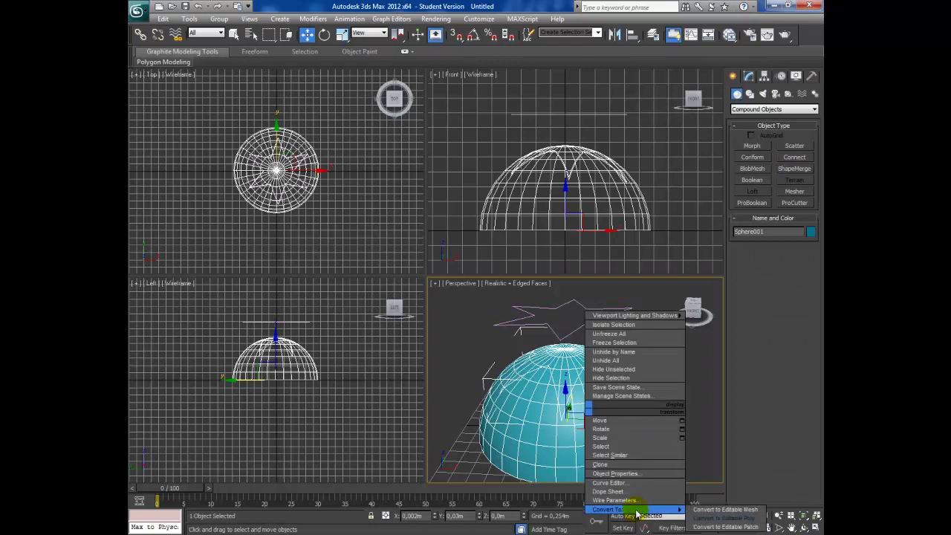
click(713, 516)
click(810, 527)
mouse_move(560, 378)
mouse_down()
mouse_move(593, 251)
mouse_move(531, 360)
mouse_move(564, 360)
mouse_up()
- Extrude the dome's open borders downward into walls, then undo the extrusion and conversion
key(3)
key(w)
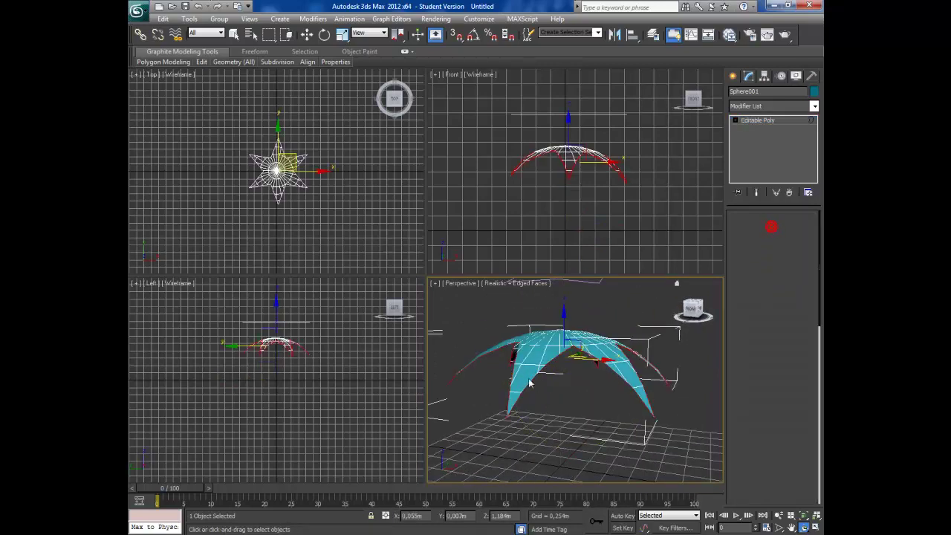
shift+drag(564, 322, 565, 355)
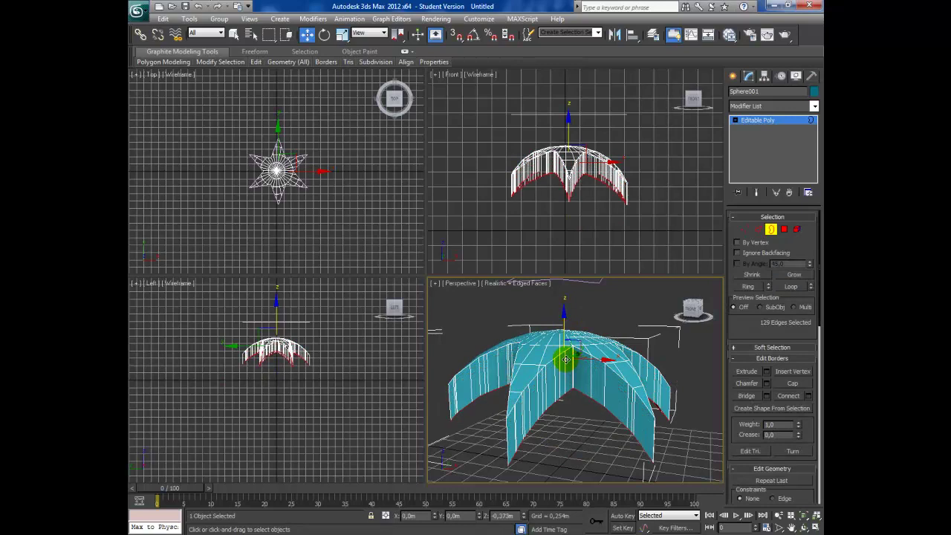
click(805, 528)
mouse_move(561, 387)
mouse_down()
mouse_move(604, 249)
mouse_move(509, 273)
mouse_move(480, 319)
mouse_move(519, 413)
mouse_up()
right_click(529, 416)
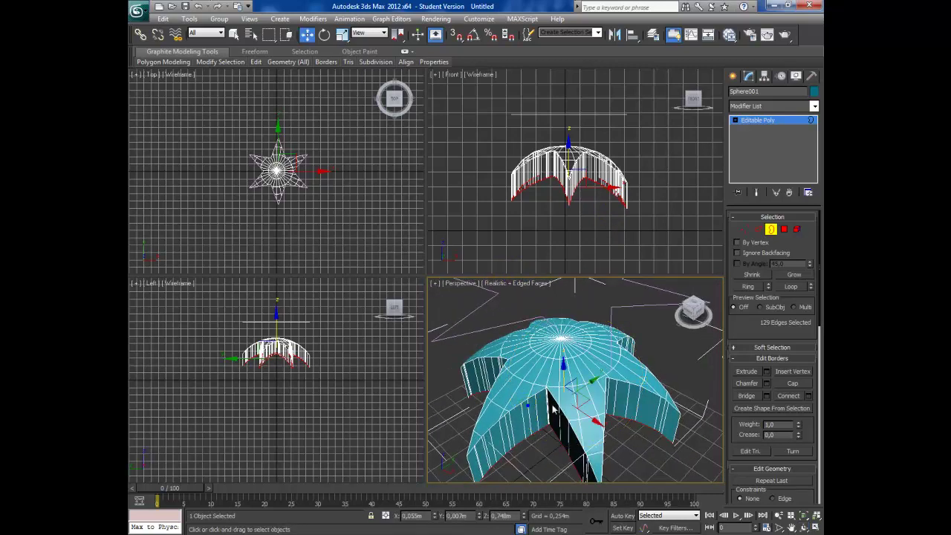
click(198, 7)
click(197, 7)
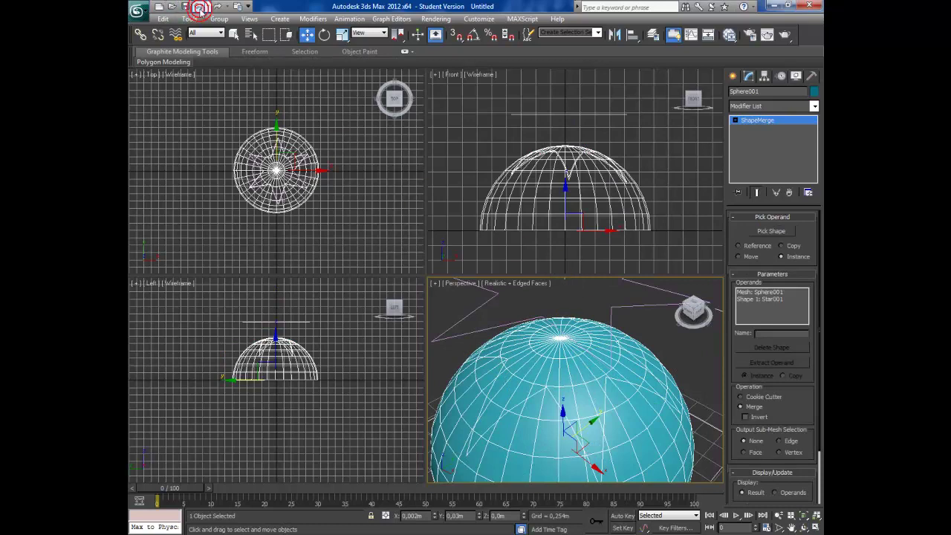
- Undo the star merge so the star and sphere are separate objects again
click(197, 6)
click(664, 325)
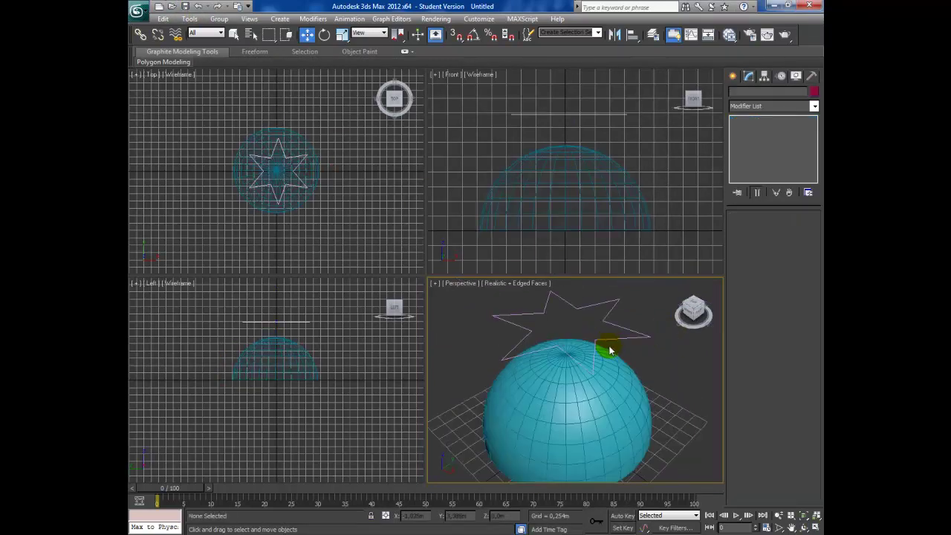
click(618, 337)
- Delete the old star shape, leaving only the plain dome Sphere001
click(733, 76)
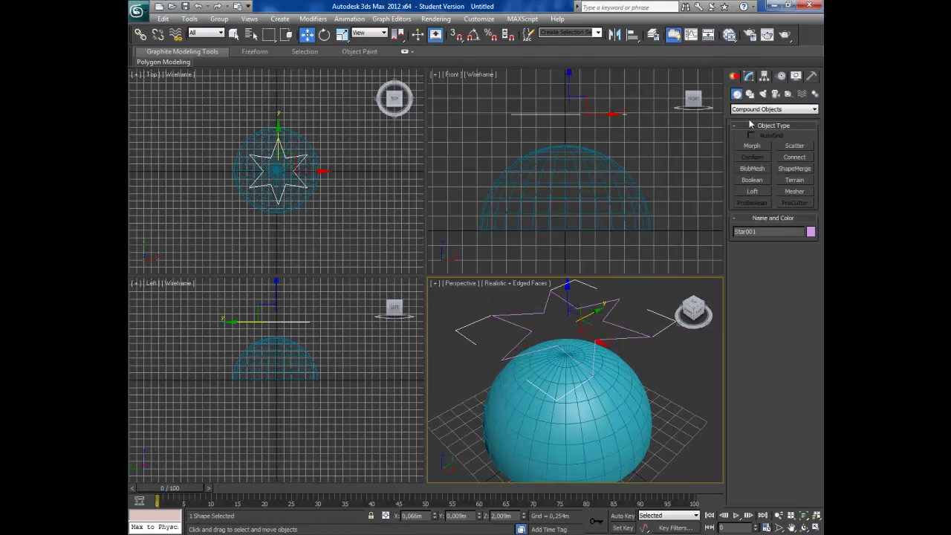
click(758, 110)
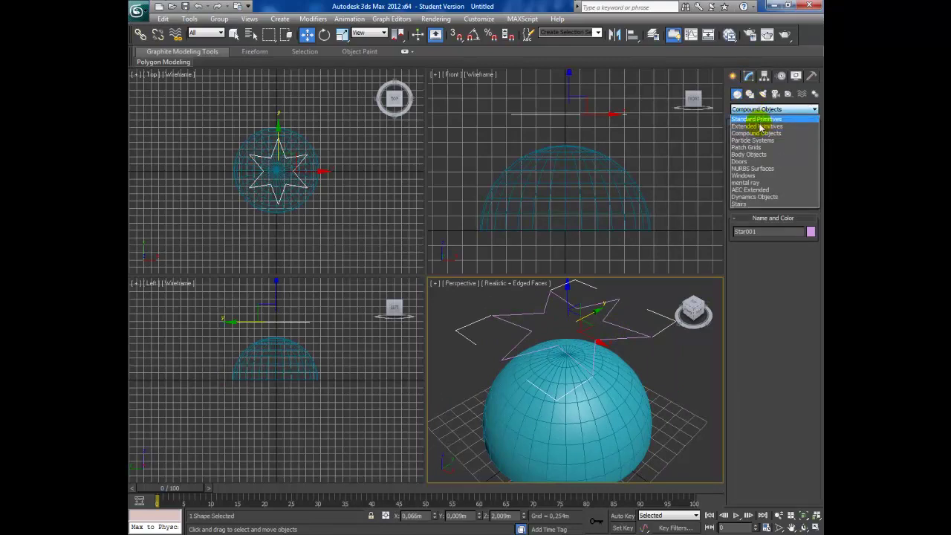
click(759, 125)
click(750, 94)
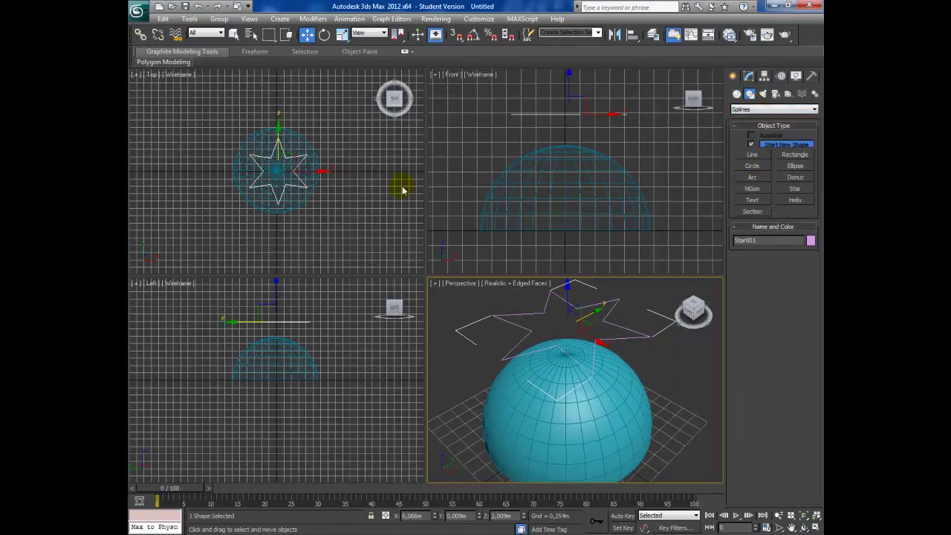
click(309, 171)
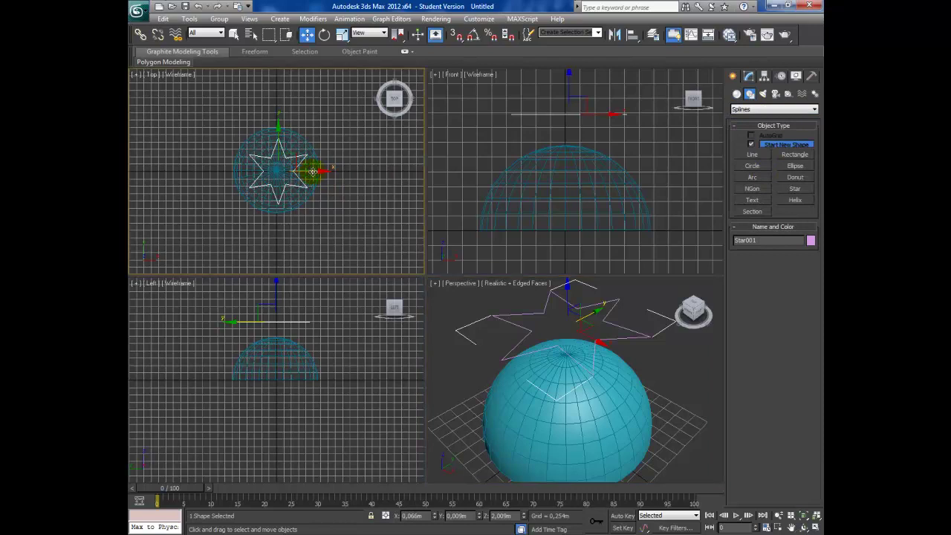
key(Delete)
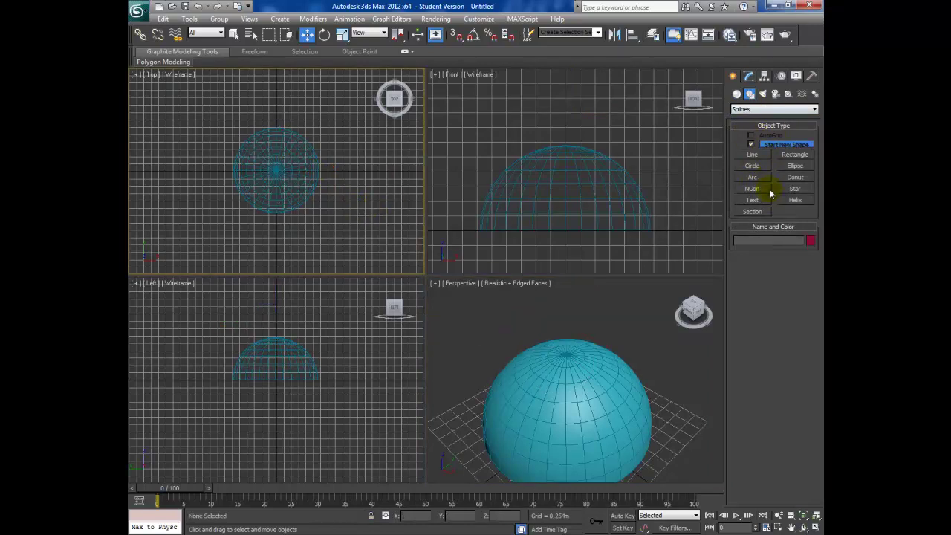
- Draw a six-point star (radii about 1.919 m and 1.218 m) centred on the dome, with a small circle inside
click(795, 190)
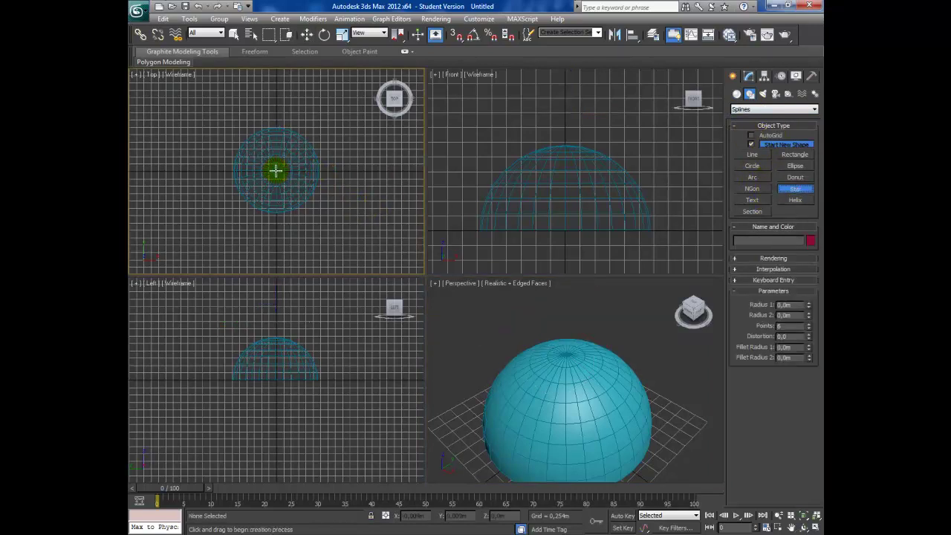
drag(276, 171, 287, 218)
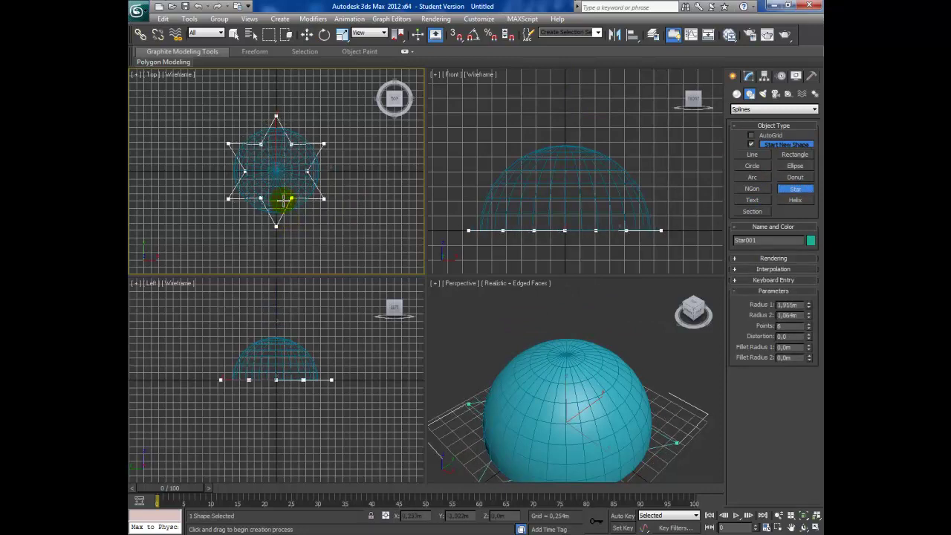
click(284, 205)
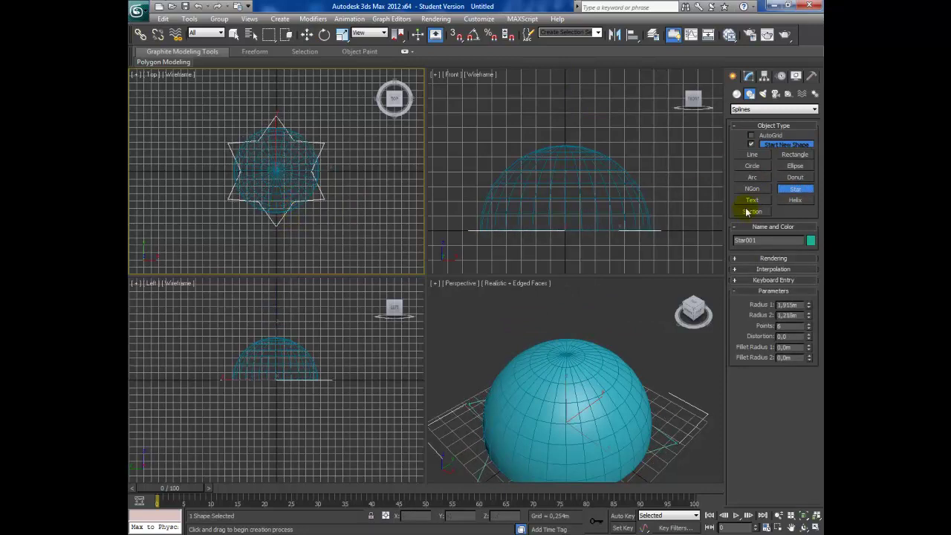
click(753, 166)
mouse_move(257, 159)
mouse_down()
mouse_move(258, 168)
mouse_move(295, 154)
mouse_move(283, 191)
mouse_up()
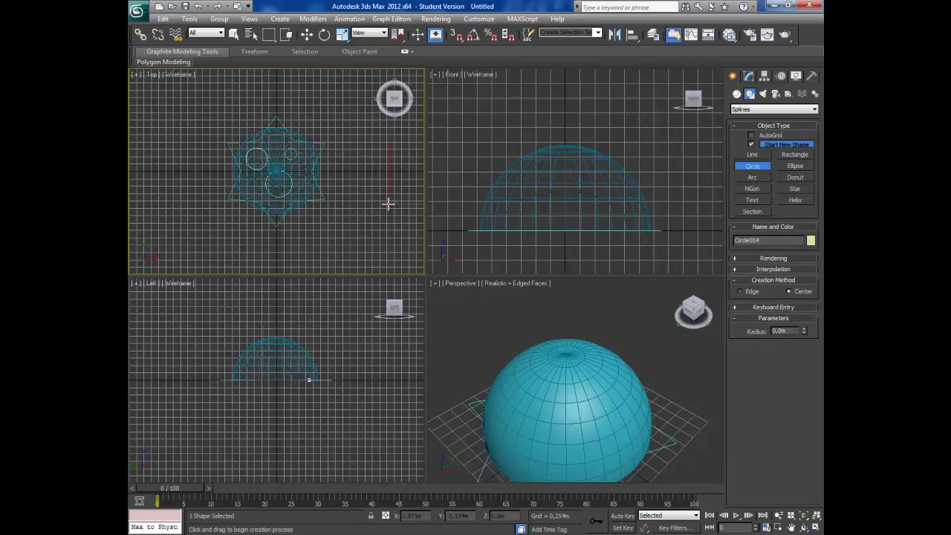
- Convert the star to an editable spline, attach the circles, and raise it above the dome
key(w)
click(322, 195)
right_click(321, 195)
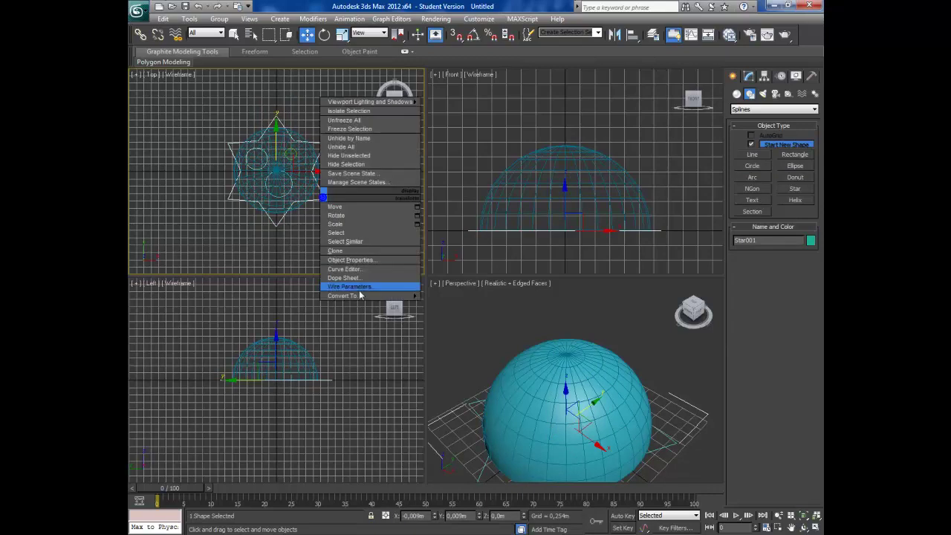
mouse_move(343, 295)
click(459, 297)
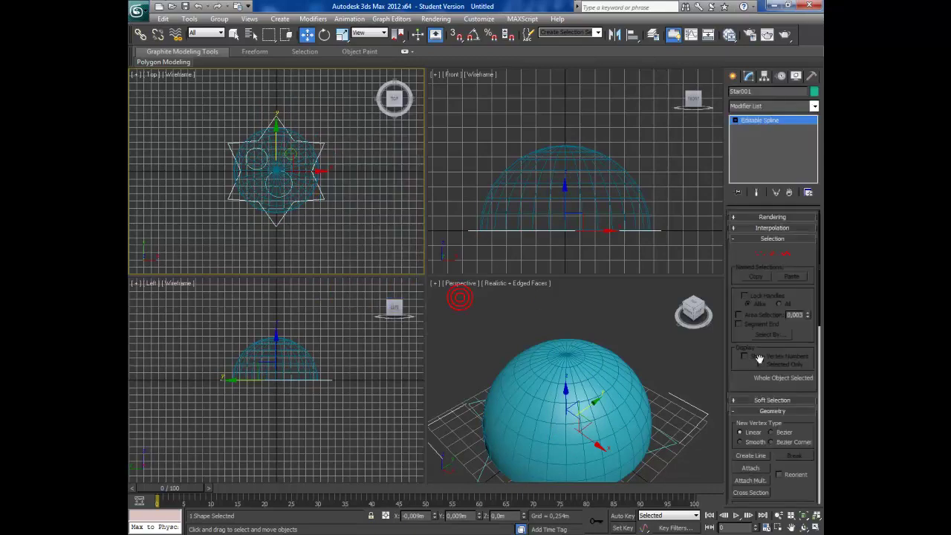
click(749, 464)
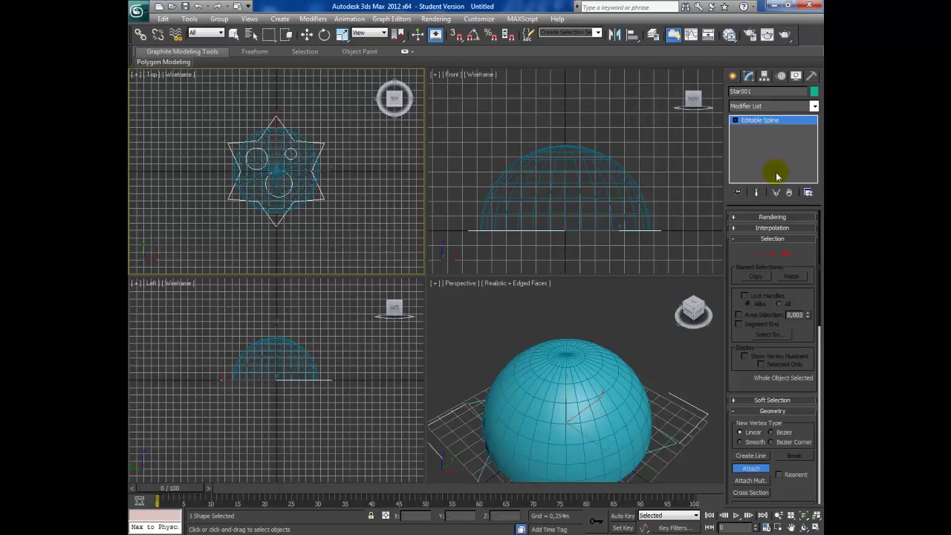
right_click(545, 216)
click(306, 34)
drag(564, 200, 564, 83)
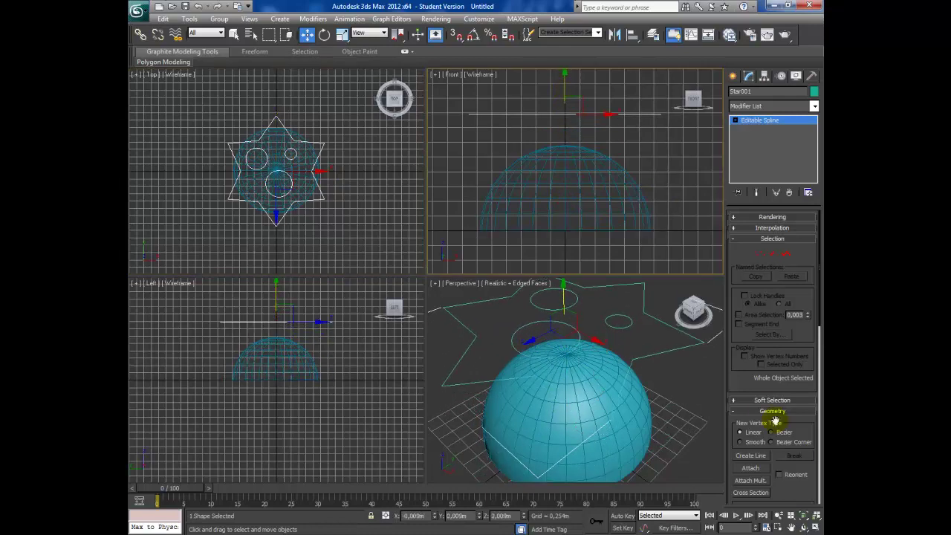
- Use Star001 as the sphere's ShapeMerge operand, set to Cookie Cutter with Invert
click(634, 441)
click(771, 231)
click(666, 352)
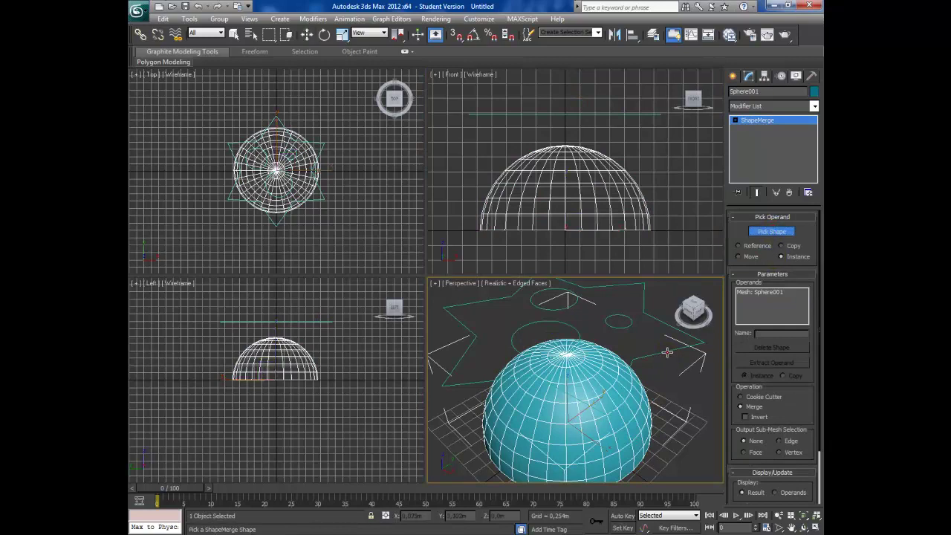
click(740, 397)
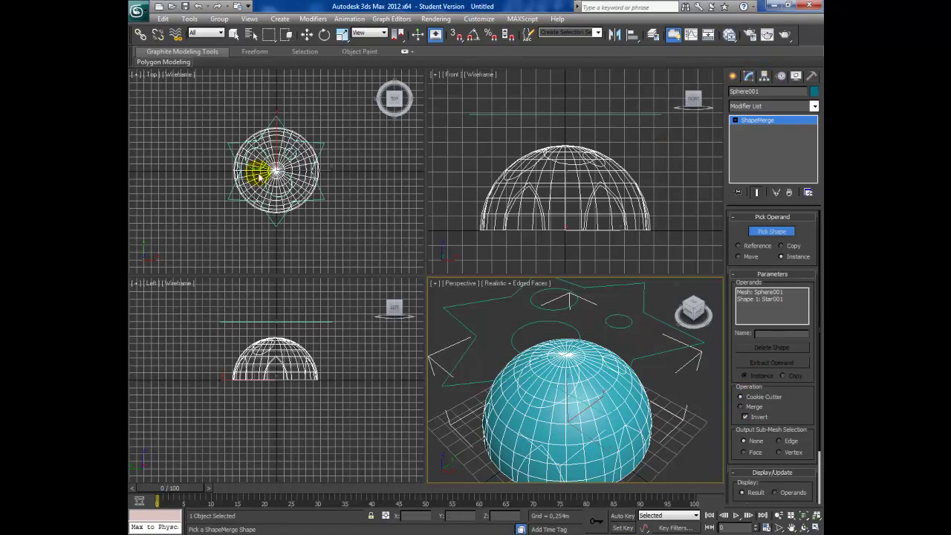
click(787, 230)
click(569, 443)
- Convert Sphere001 to Editable Poly and orbit the Perspective view to see the cut openings
right_click(559, 435)
mouse_move(587, 530)
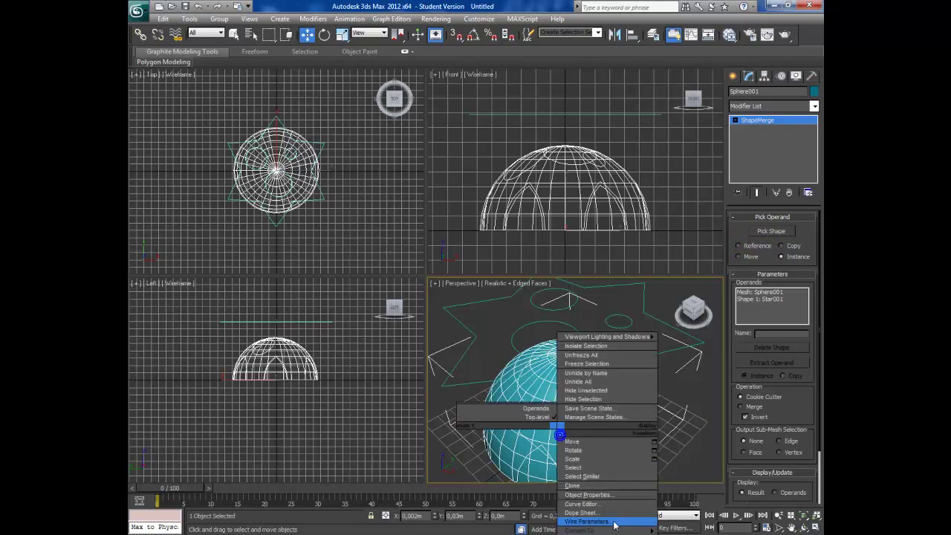
click(682, 522)
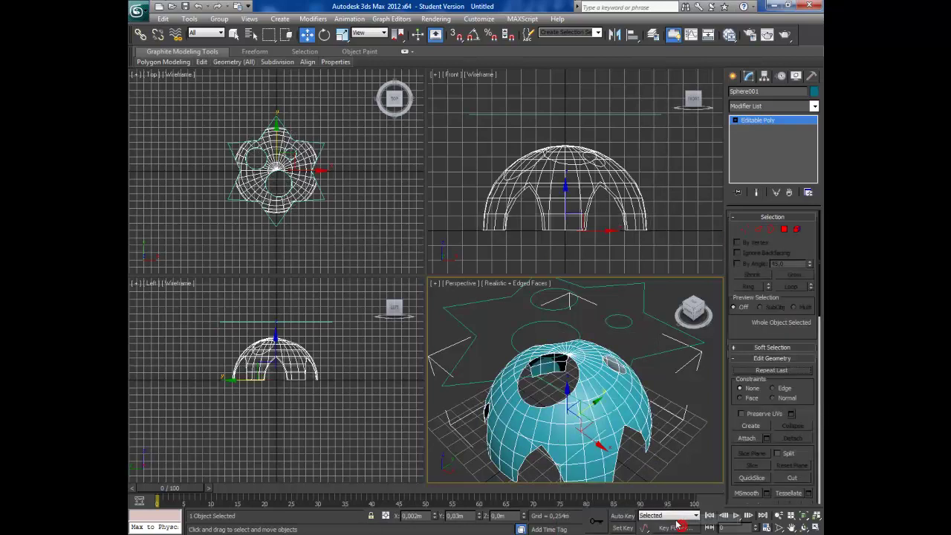
click(806, 527)
mouse_move(587, 408)
mouse_down()
mouse_move(609, 362)
mouse_move(510, 388)
mouse_move(516, 424)
mouse_move(632, 393)
mouse_move(676, 353)
mouse_move(654, 275)
mouse_move(613, 297)
mouse_move(535, 308)
mouse_move(626, 364)
mouse_up()
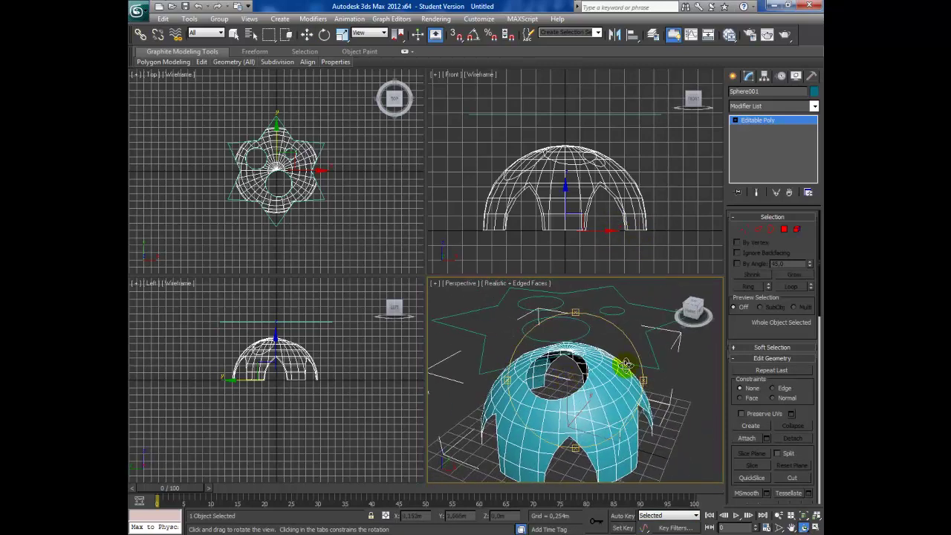
click(745, 229)
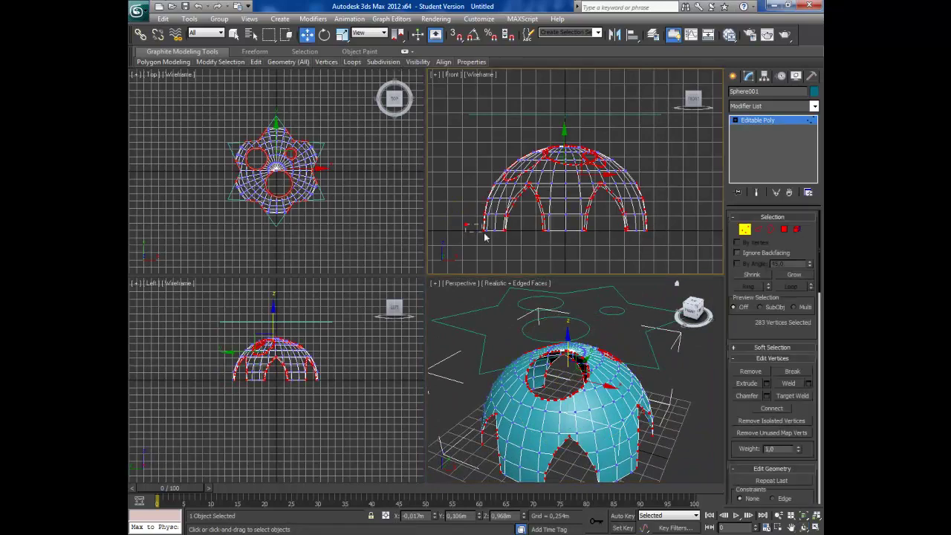
click(475, 234)
click(783, 230)
drag(463, 224, 680, 241)
drag(565, 201, 570, 201)
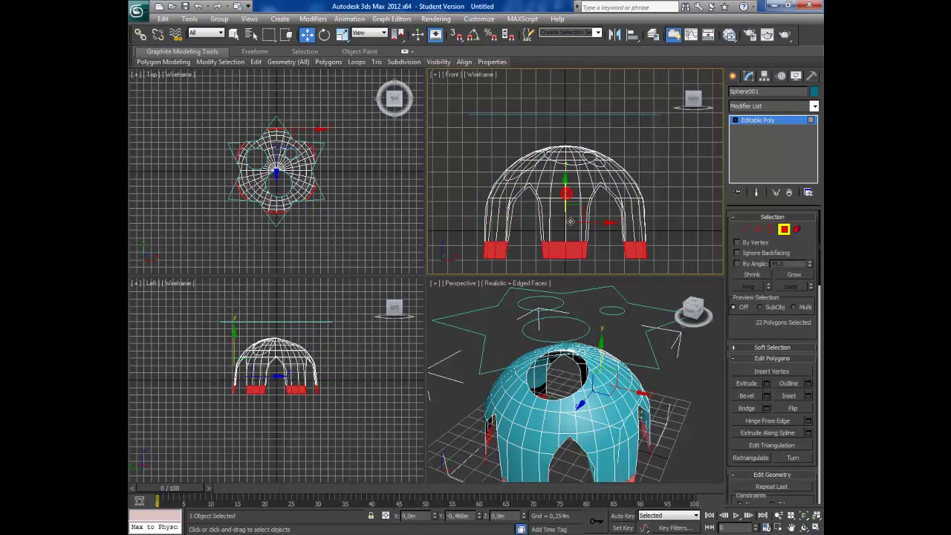
click(766, 384)
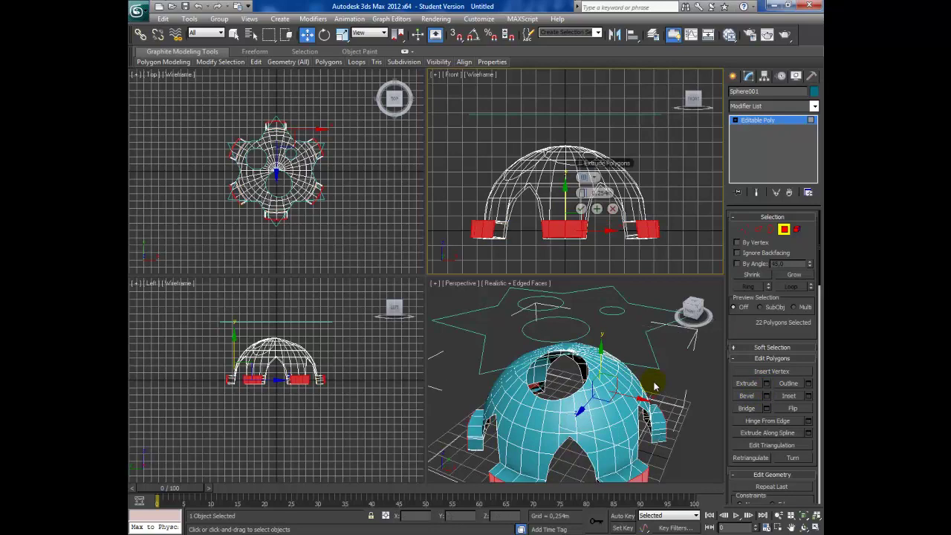
click(594, 181)
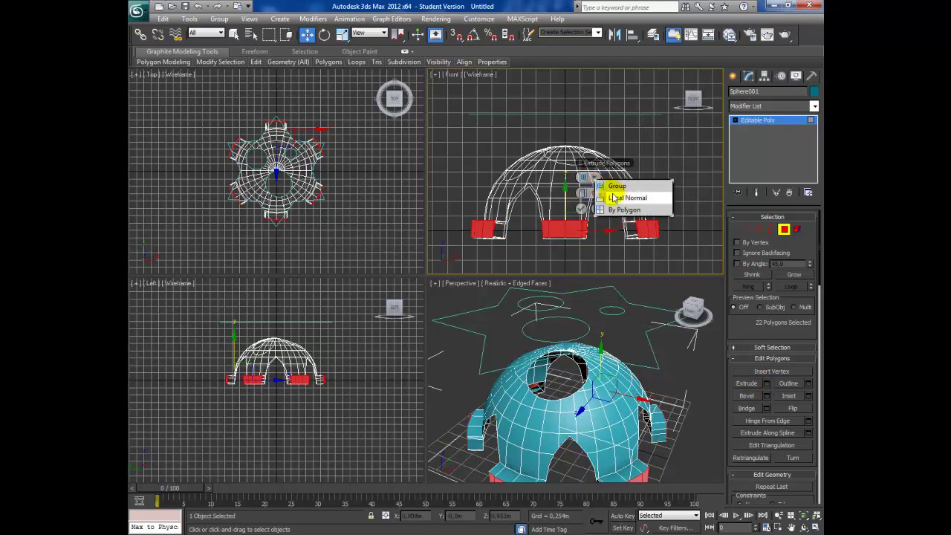
click(616, 197)
mouse_move(583, 193)
mouse_down()
mouse_move(562, 194)
mouse_move(583, 182)
mouse_up()
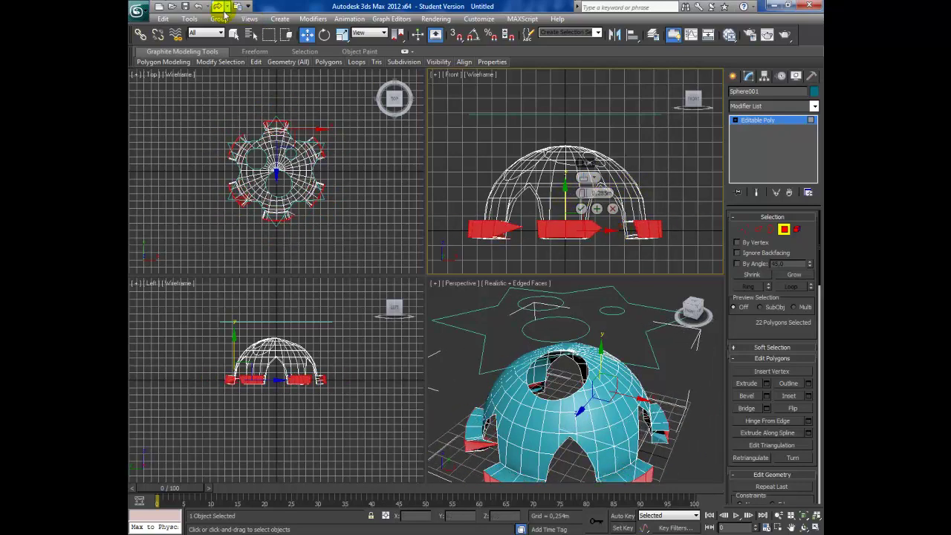
click(199, 7)
click(199, 6)
- Undo the leftover polygon edits and add a Shell modifier to give the dome wall thickness
click(199, 7)
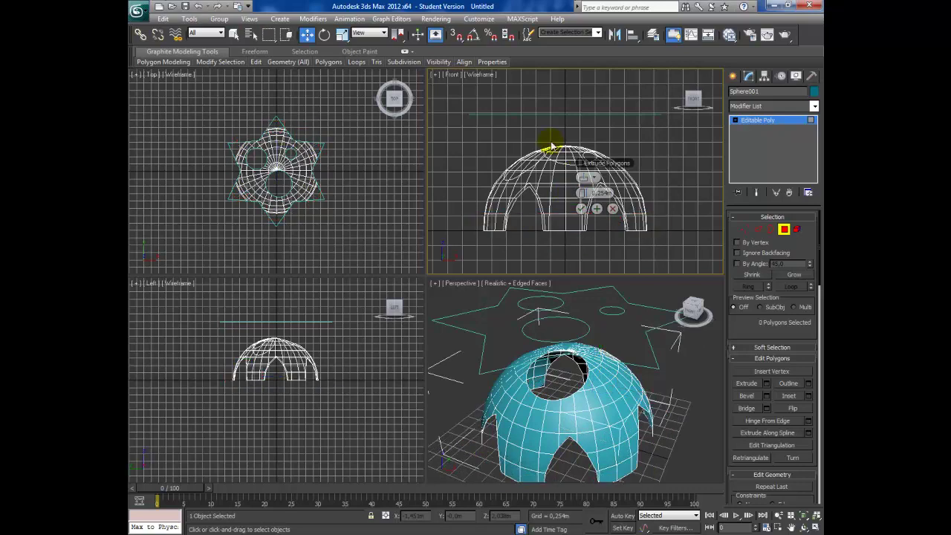
click(784, 229)
click(815, 106)
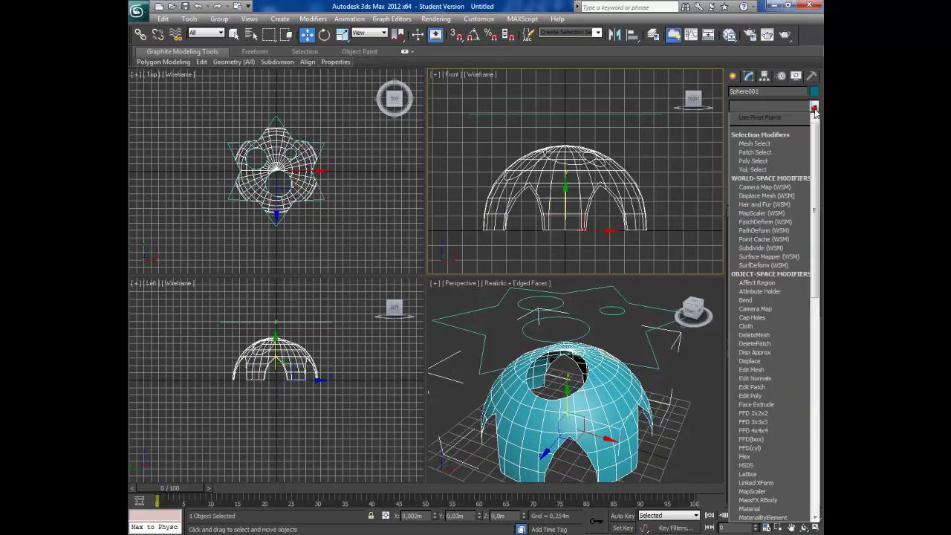
scroll(785, 186, down, 15)
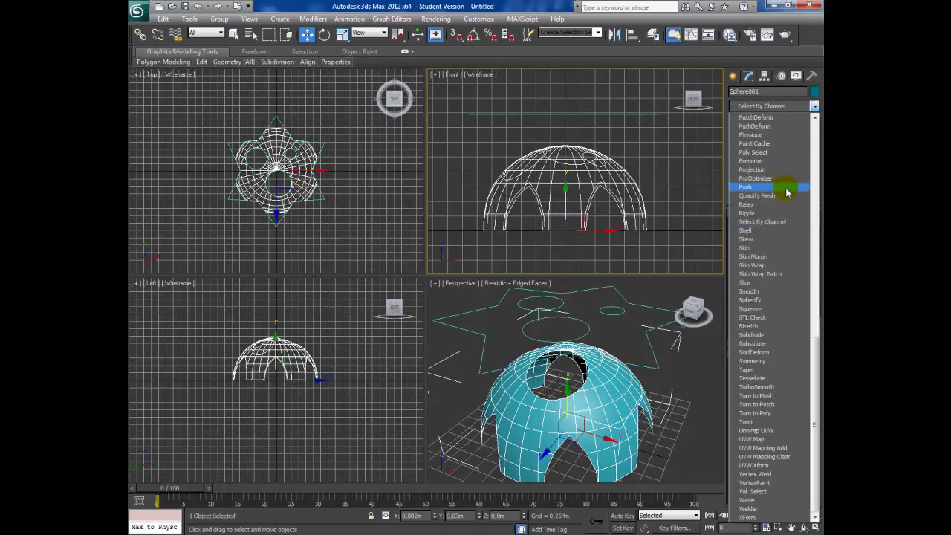
click(760, 231)
text(0,02)
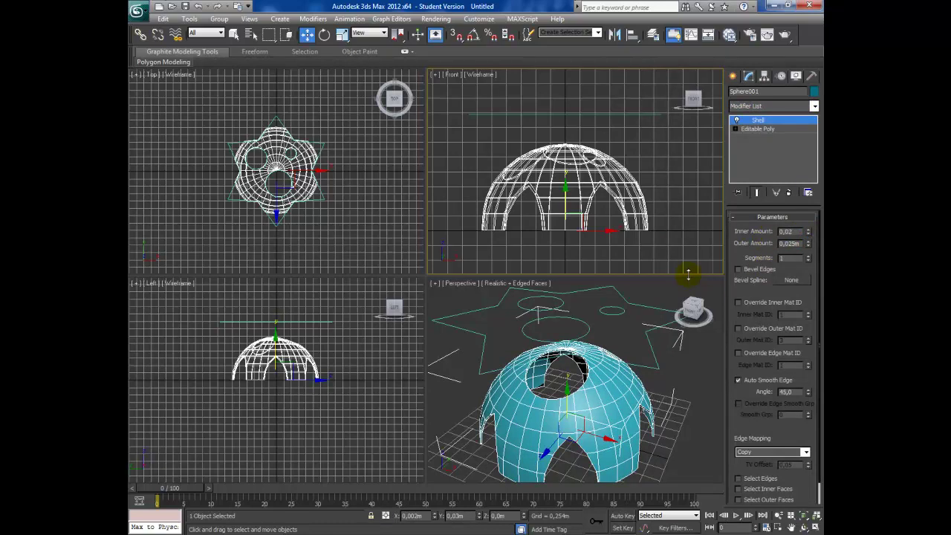
key(Return)
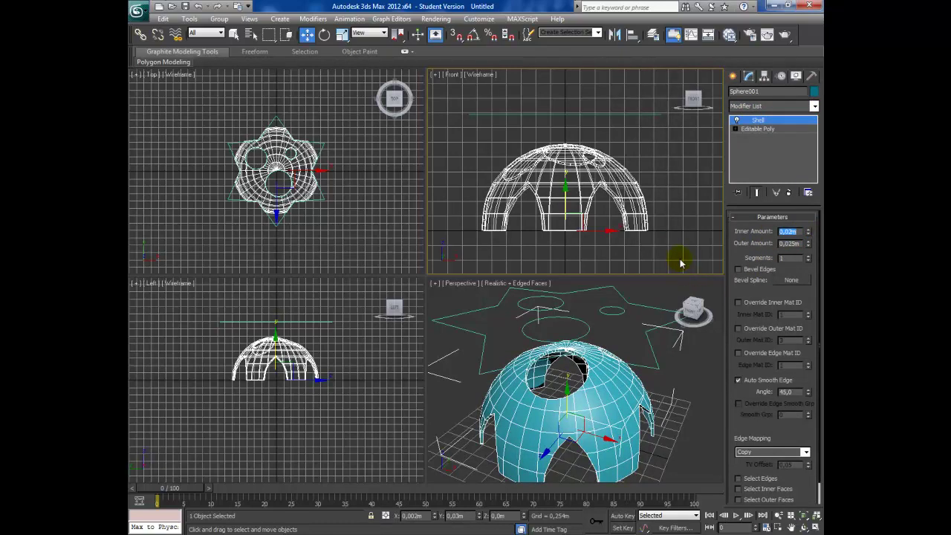
click(802, 525)
mouse_move(624, 371)
mouse_down()
mouse_move(659, 380)
mouse_move(582, 386)
mouse_move(557, 425)
mouse_up()
right_click(557, 425)
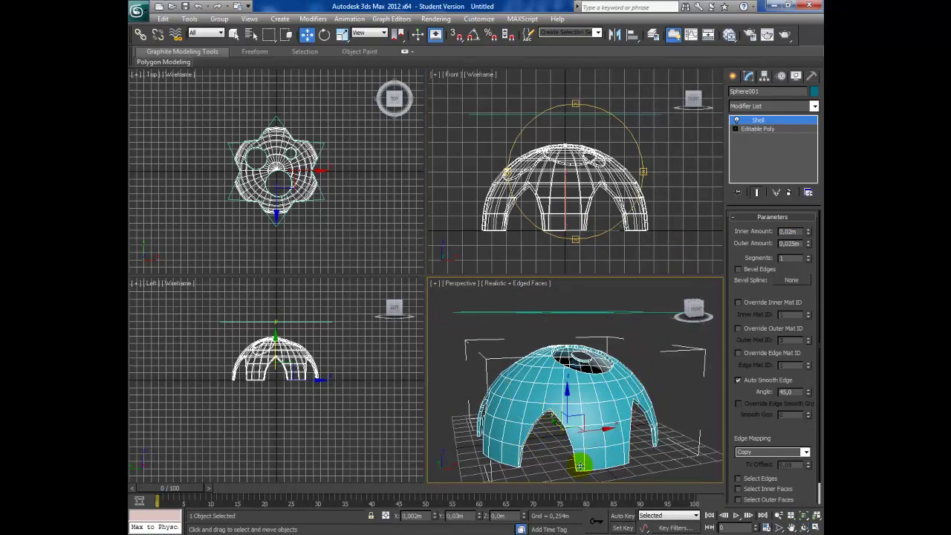
scroll(518, 450, up, 3)
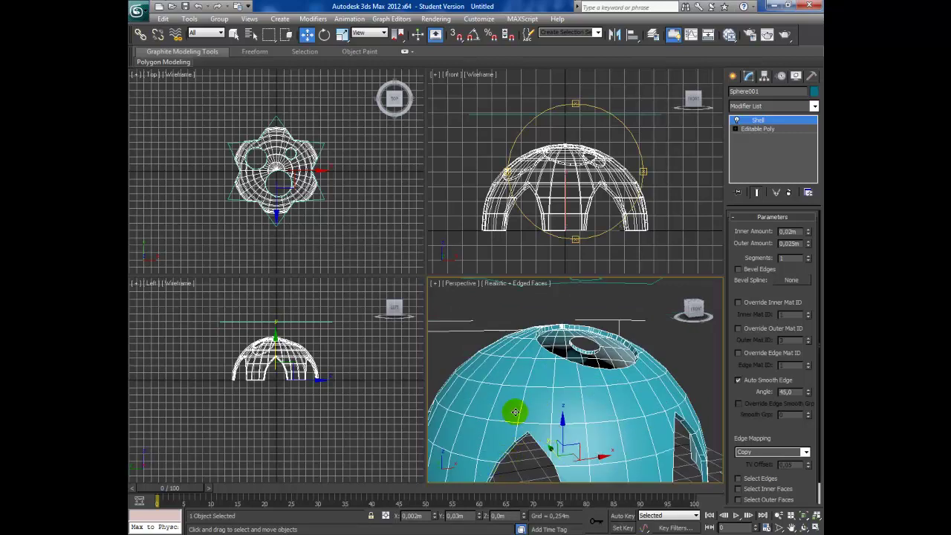
scroll(516, 416, down, 3)
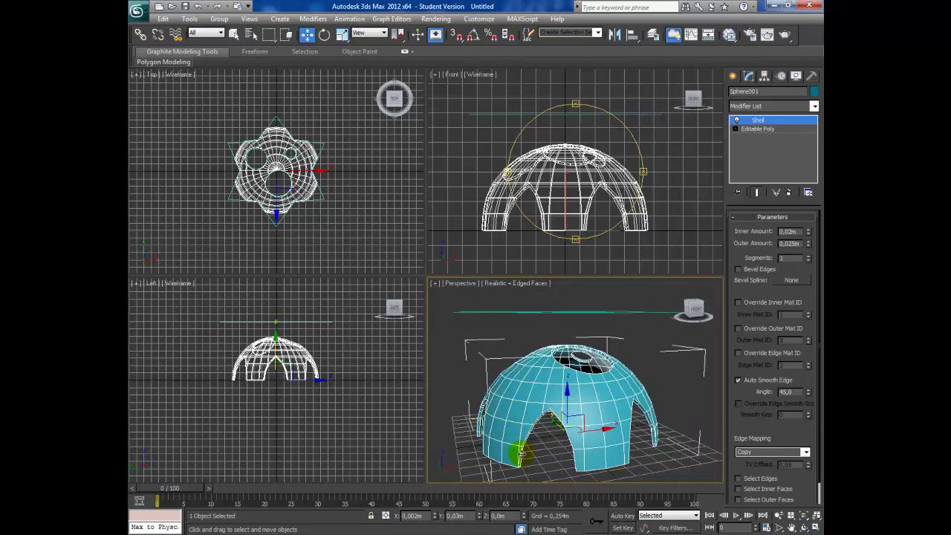
scroll(524, 453, up, 3)
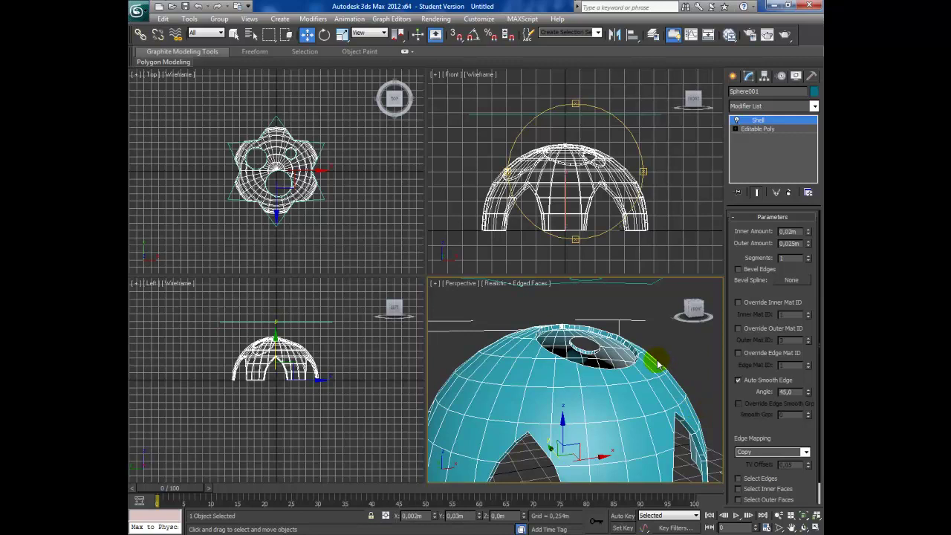
scroll(647, 364, down, 3)
key(ctrl+r)
drag(573, 381, 539, 405)
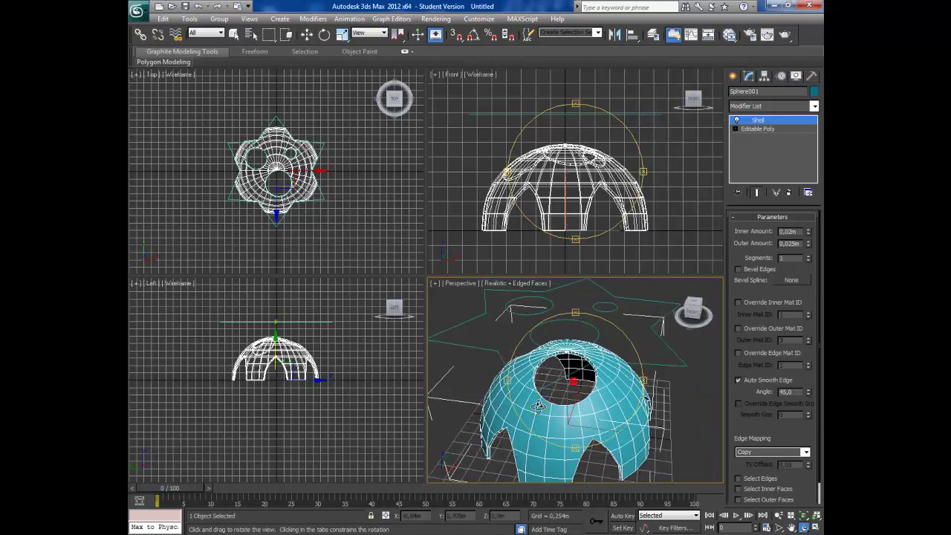